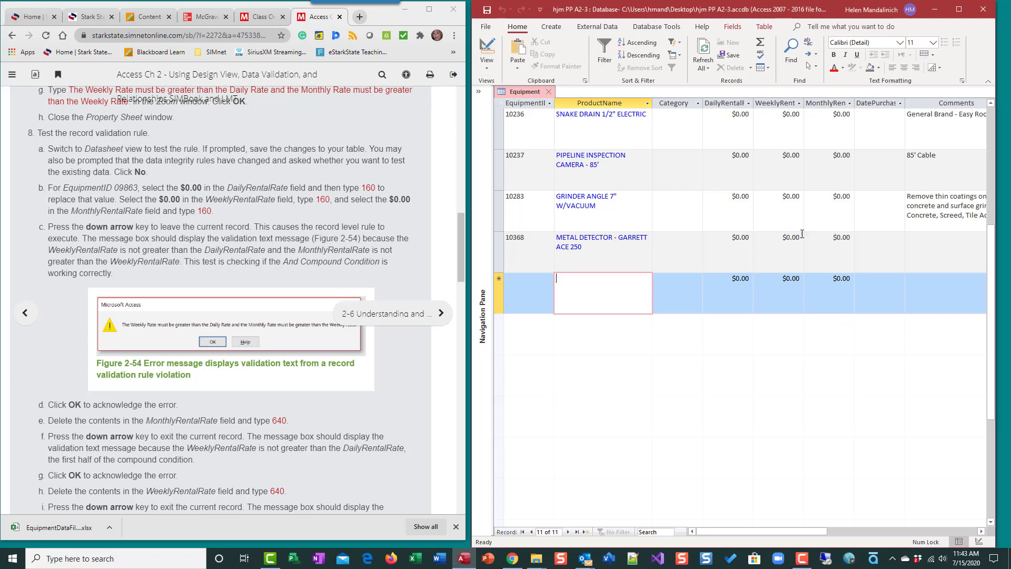
Switch the Equipment table to Design view and display its Property Sheet.
left_click(486, 65)
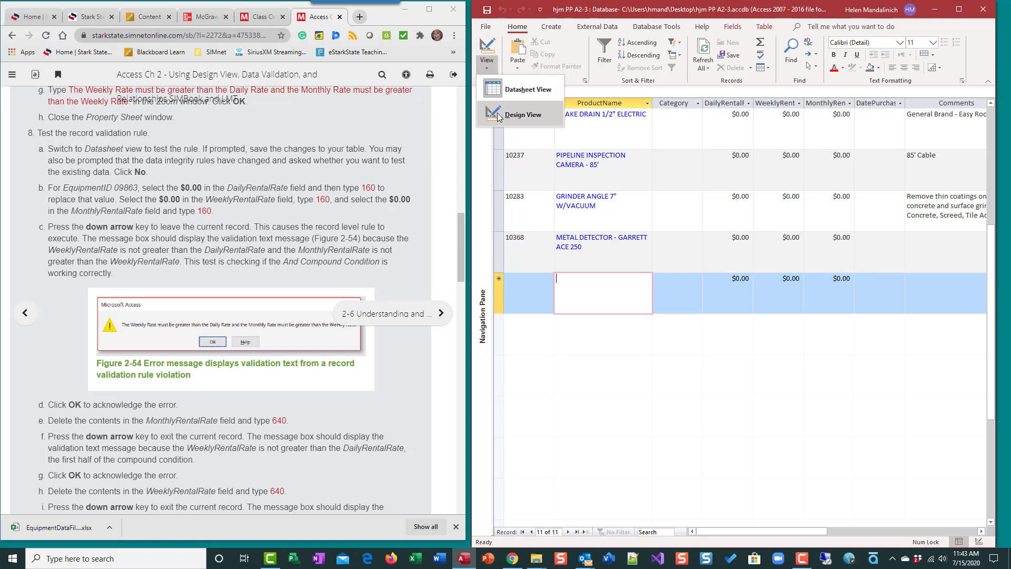
scroll(277, 205, "up", 4)
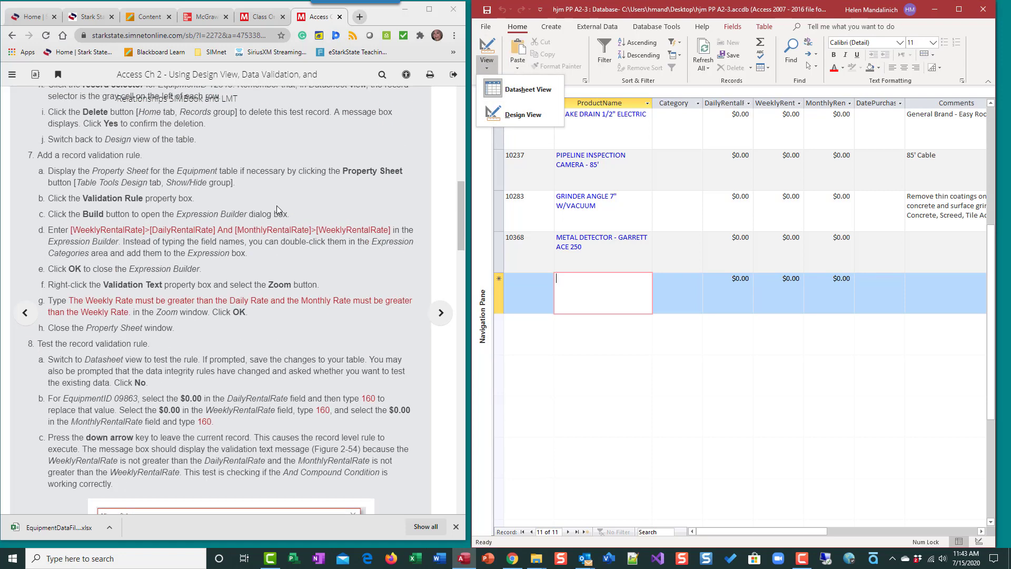
left_click(509, 116)
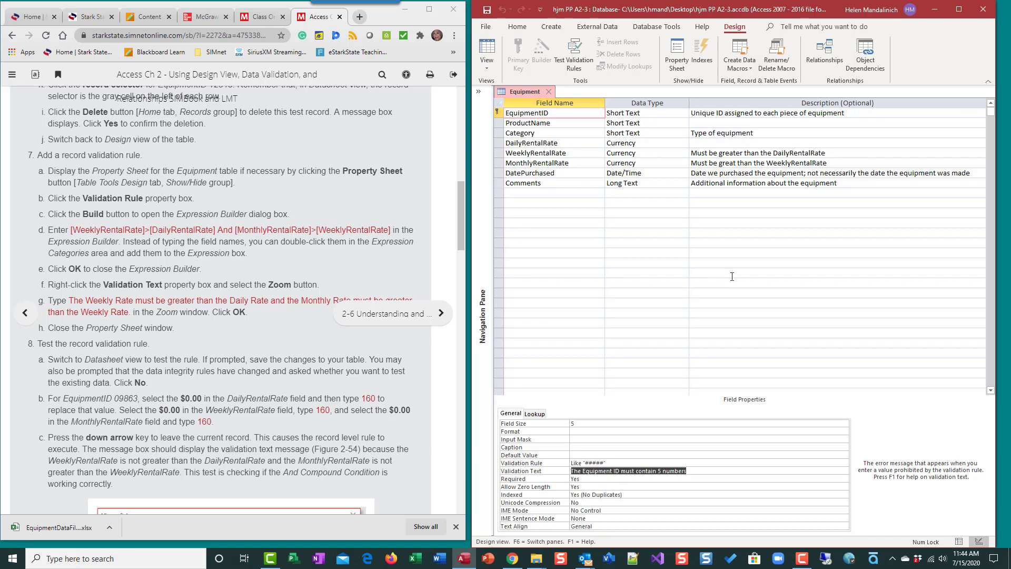
left_click(517, 27)
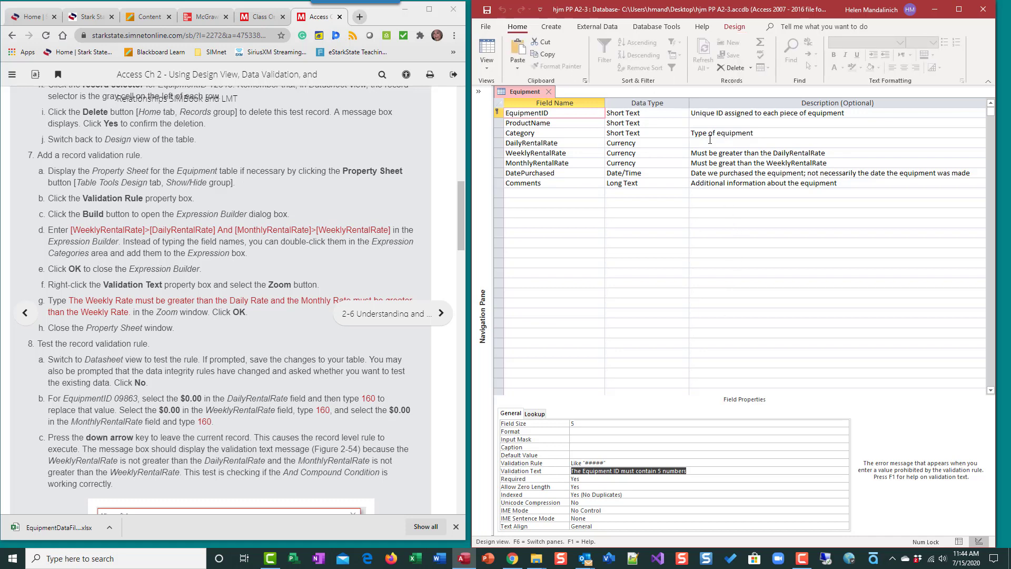
left_click(734, 27)
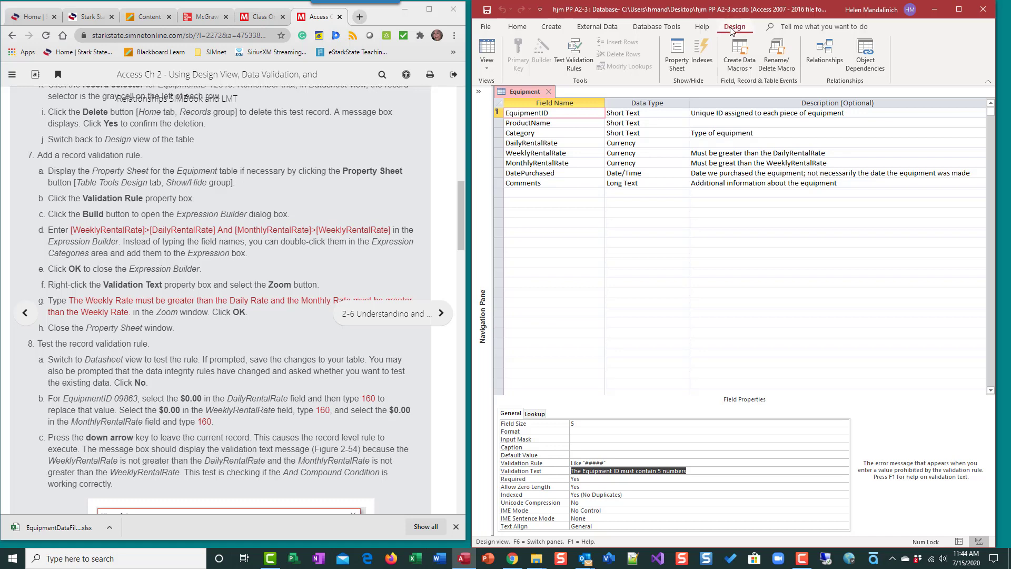
left_click(677, 55)
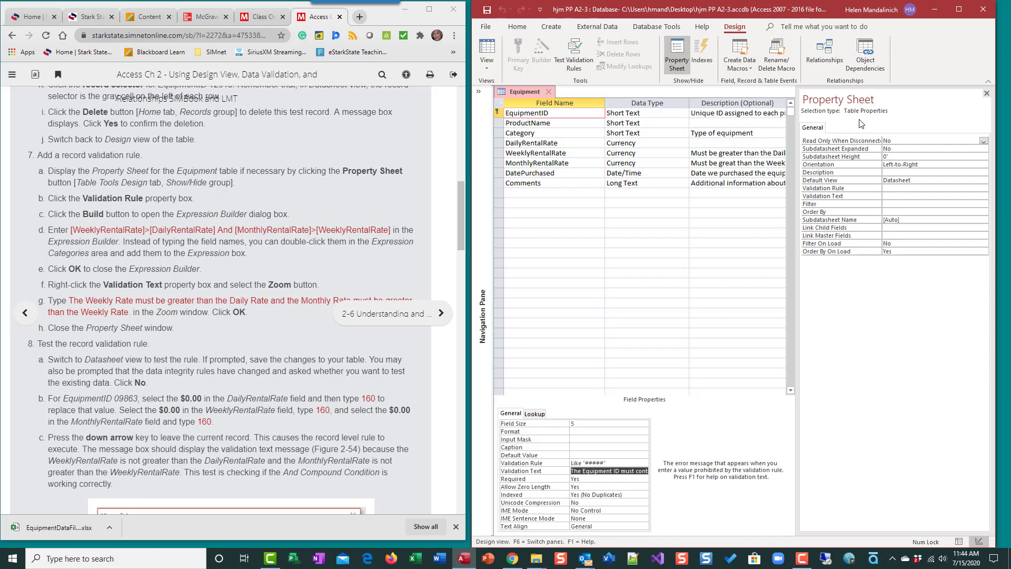
left_click(569, 113)
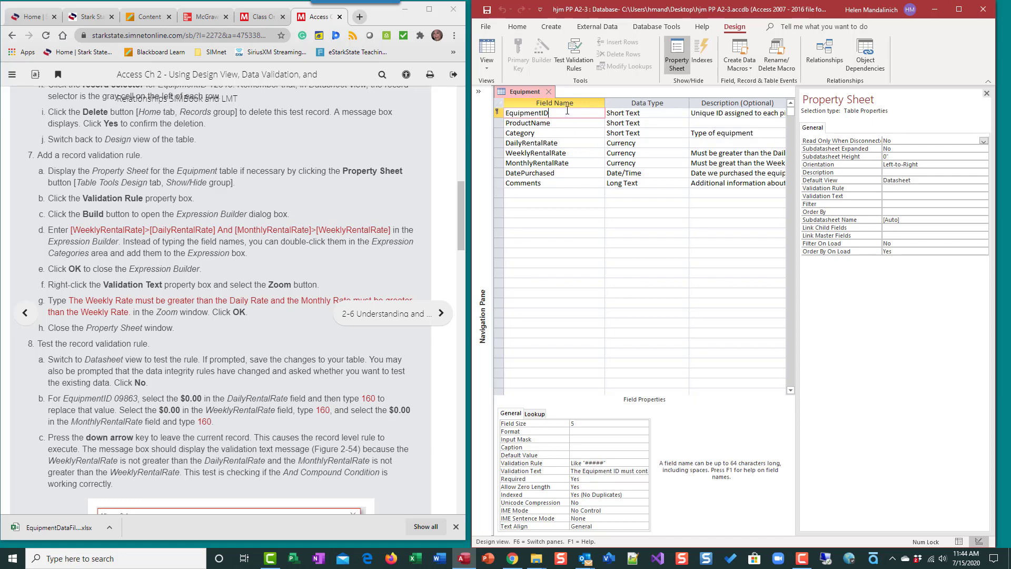
left_click(580, 163)
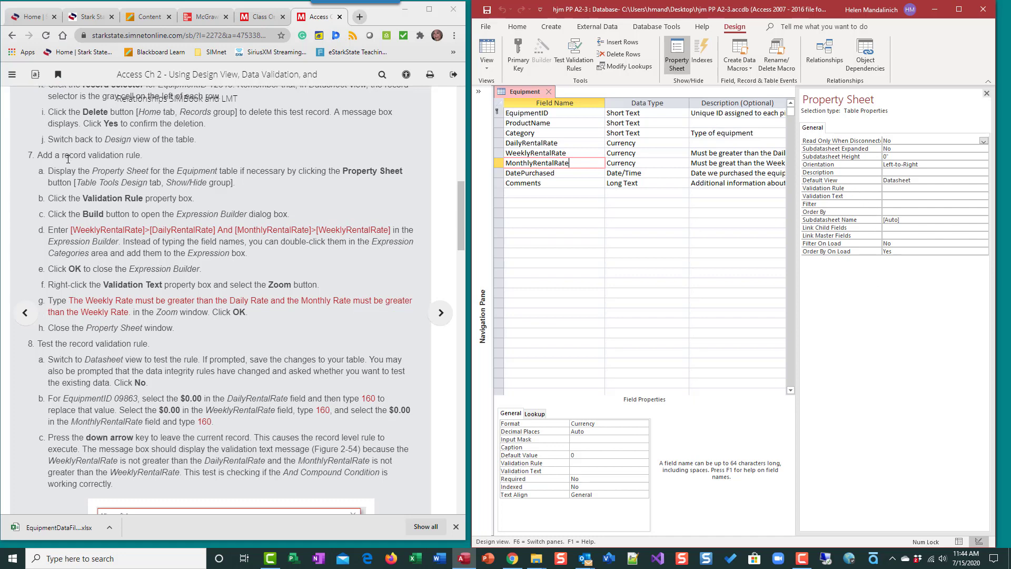
left_click_drag(60, 156, 89, 156)
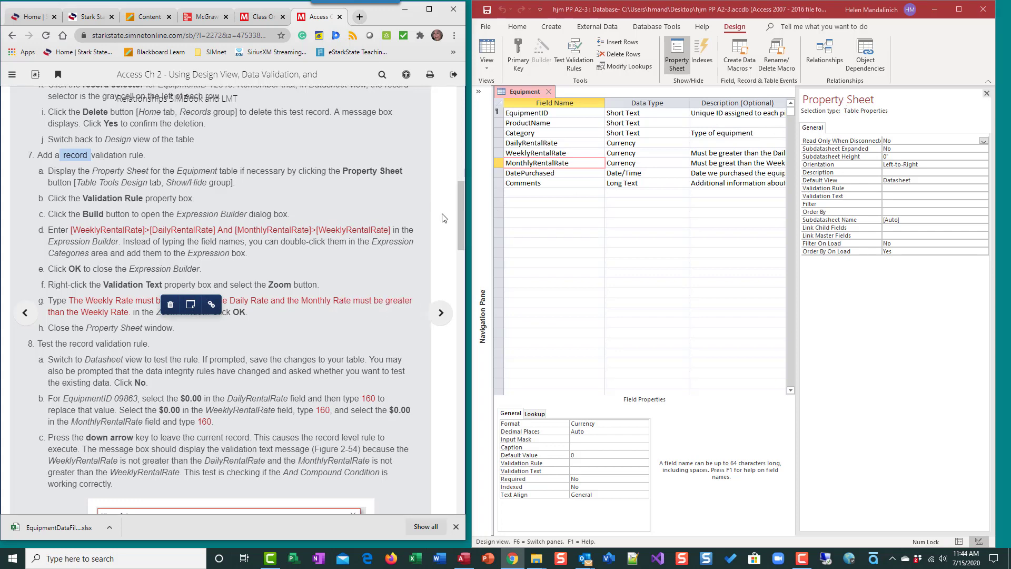
Build the table's Validation Rule in the Expression Builder as [WeeklyRentalRate] > [DailyRentalRate] AND [MonthlyRentalRate] > [WeeklyRentalRate].
left_click(890, 188)
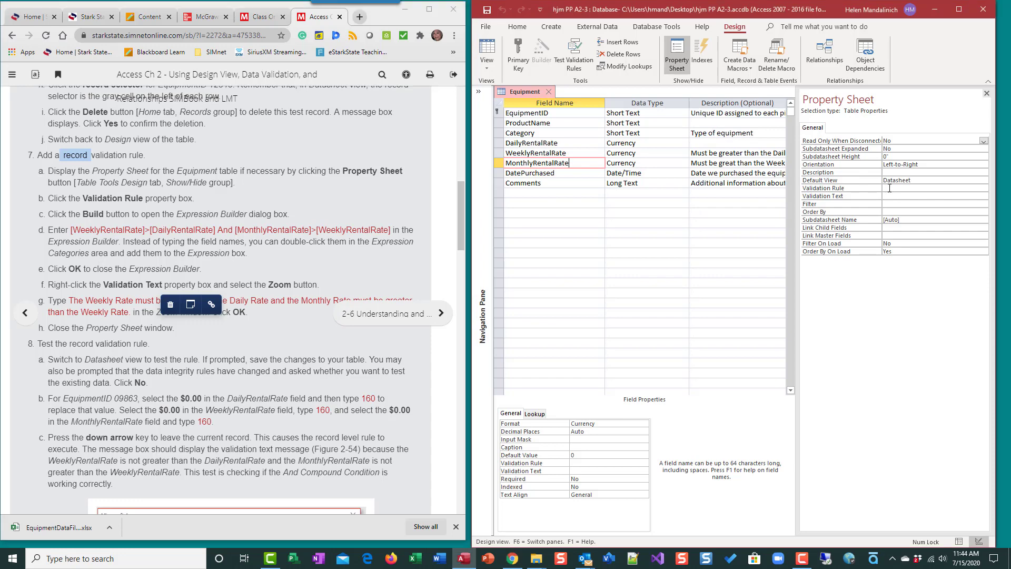
left_click(890, 188)
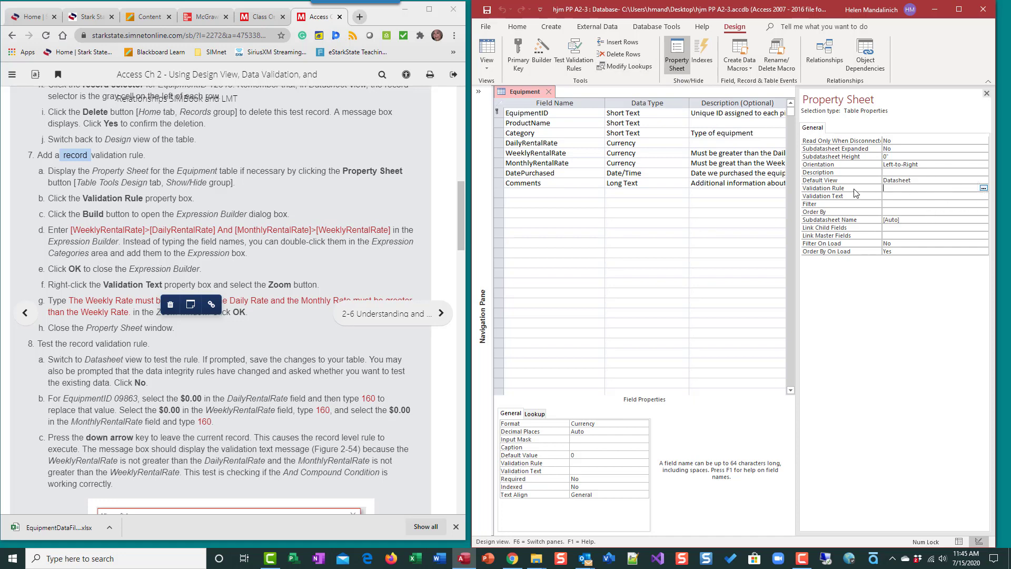
left_click(986, 188)
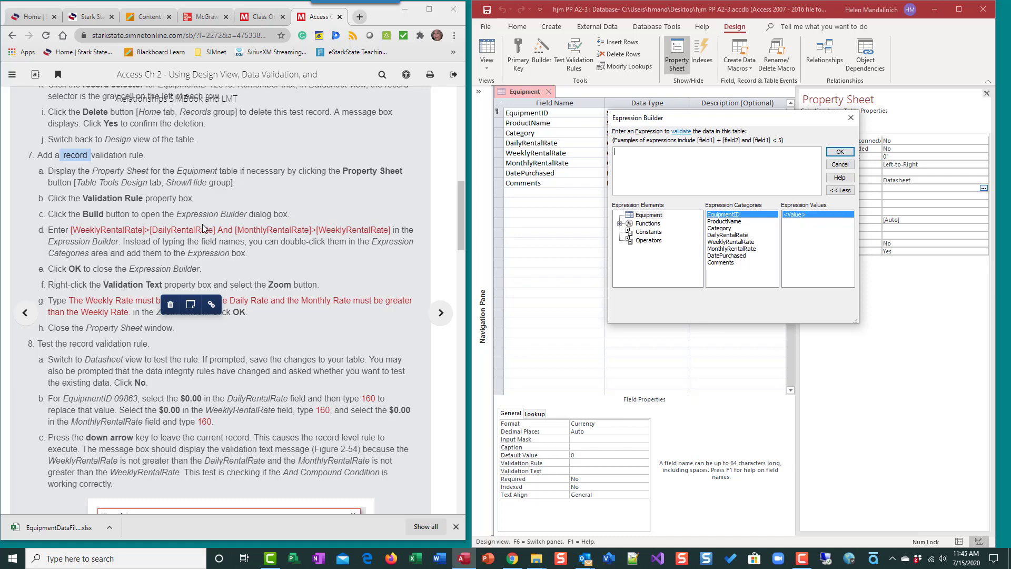
double_click(733, 242)
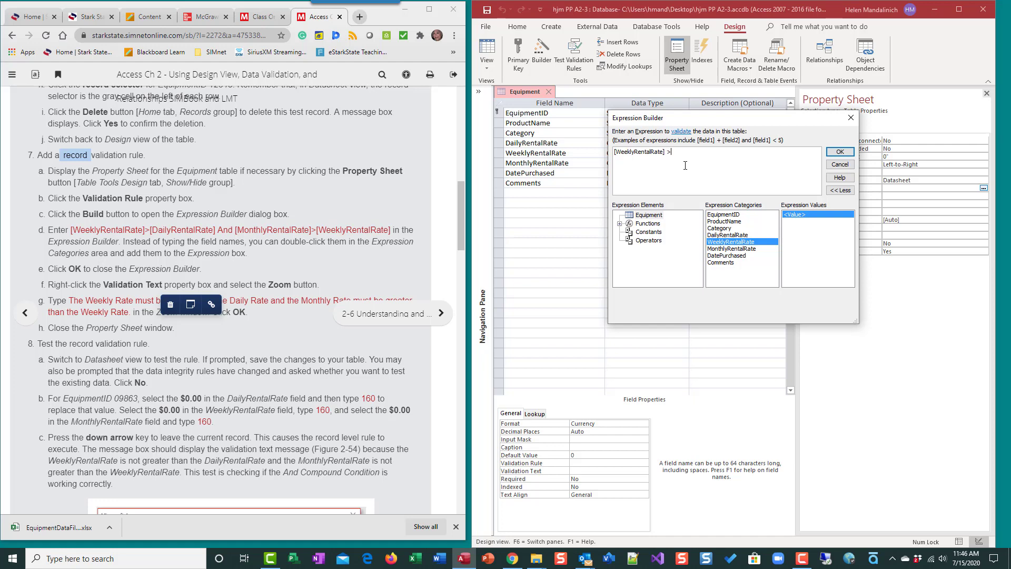
double_click(717, 235)
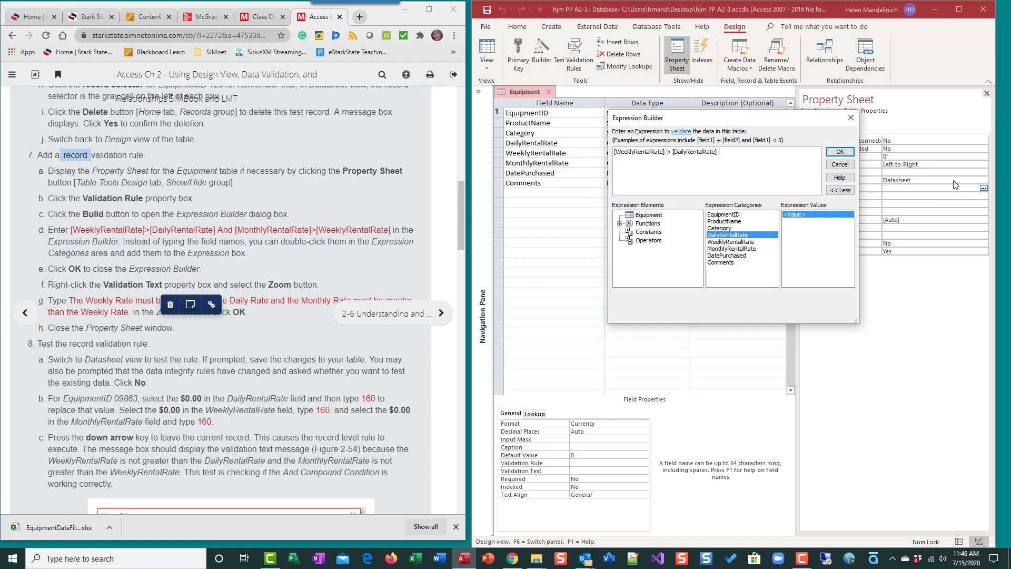
type("AND")
double_click(749, 249)
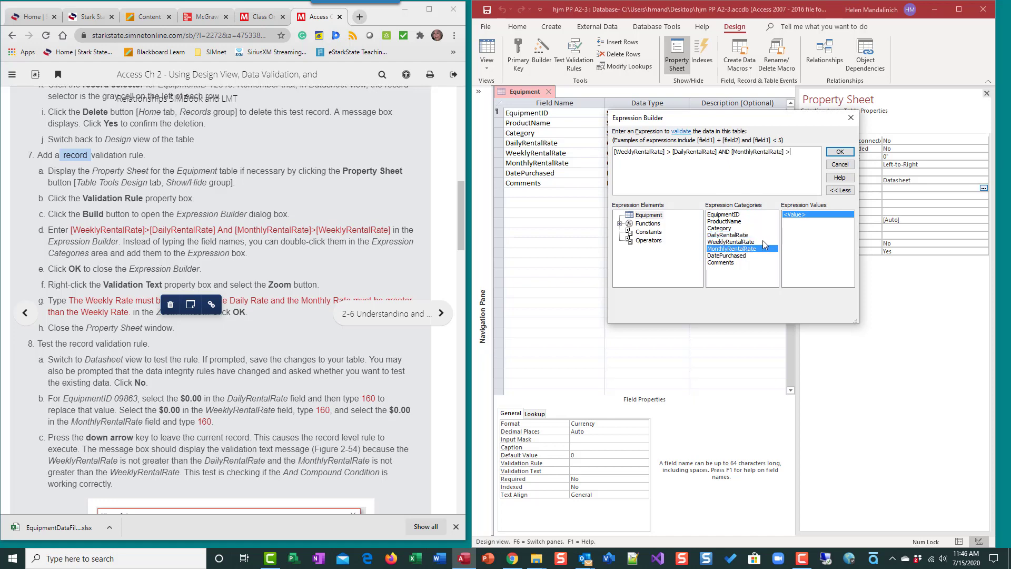
double_click(763, 241)
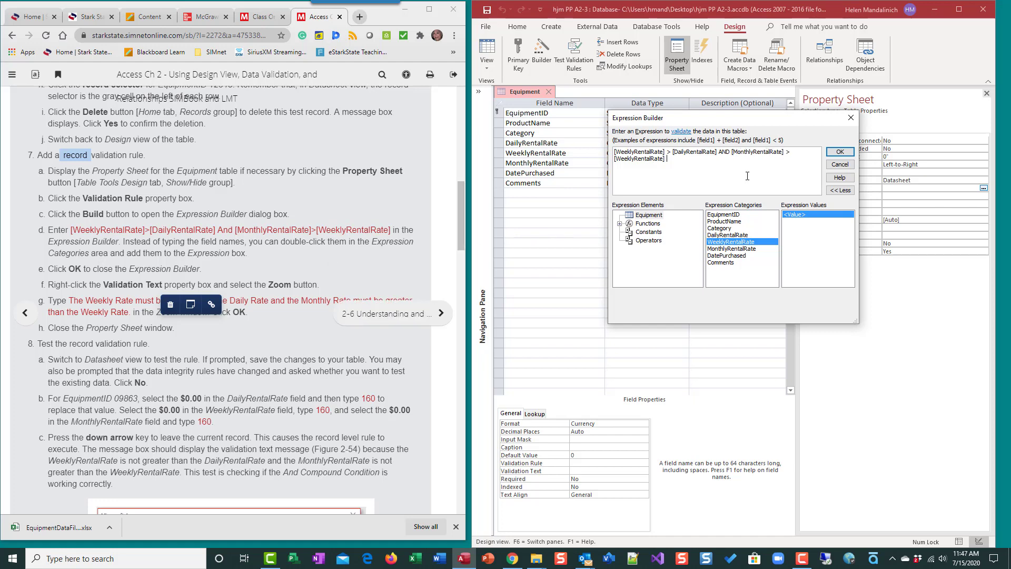
left_click(849, 157)
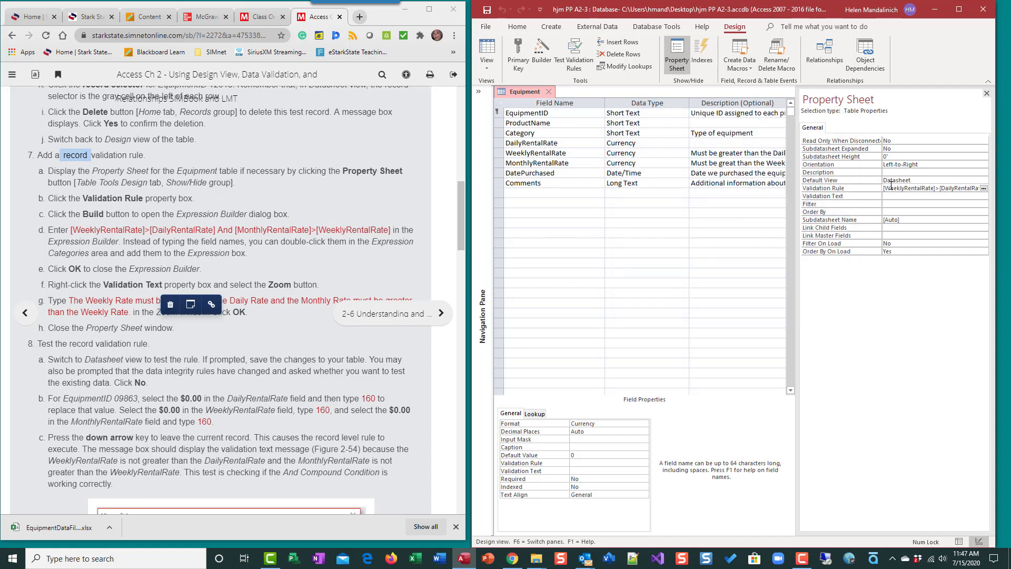
Set the table's Validation Text to "The Weekly Rate must be greater than the Daily Rate and Monthly Rate must be greater than the Weekly Rate.".
left_click(890, 195)
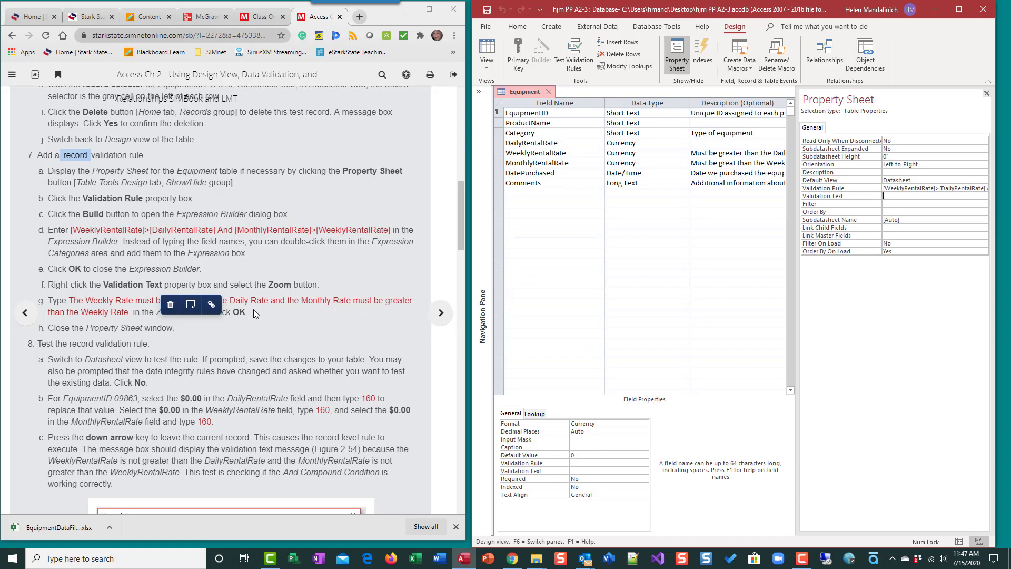
scroll(254, 308, "down", 2)
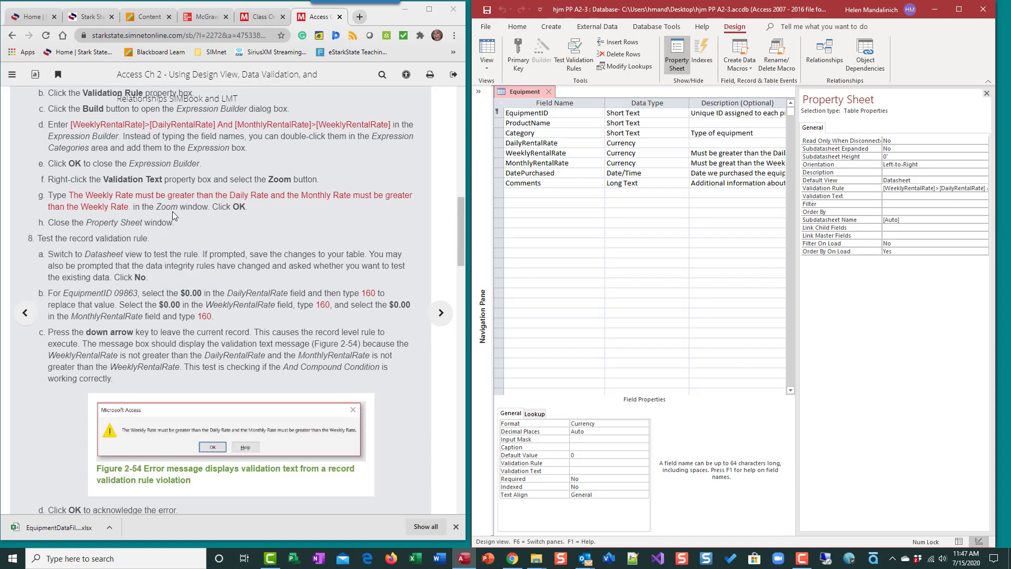
right_click(894, 195)
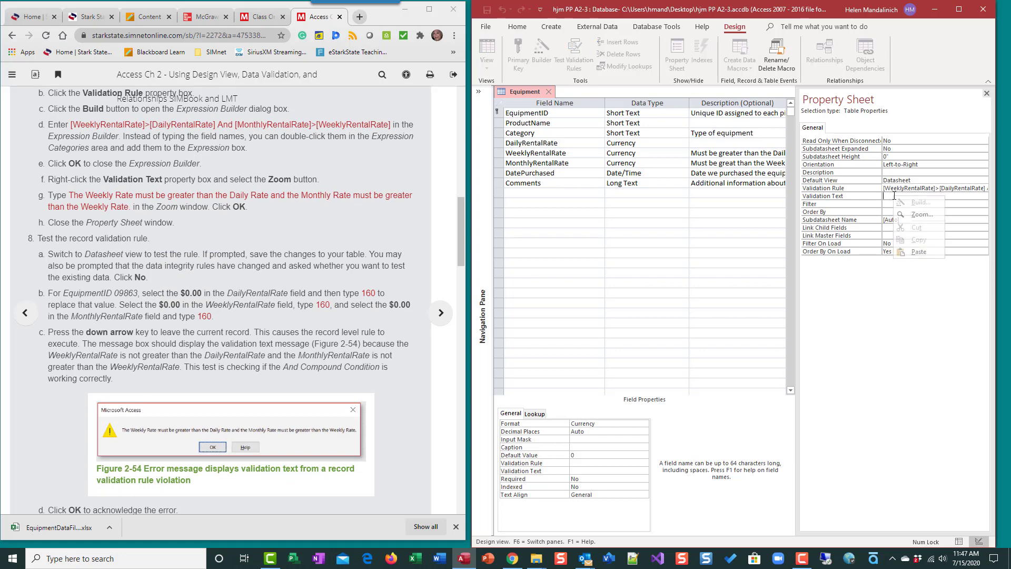
left_click(911, 251)
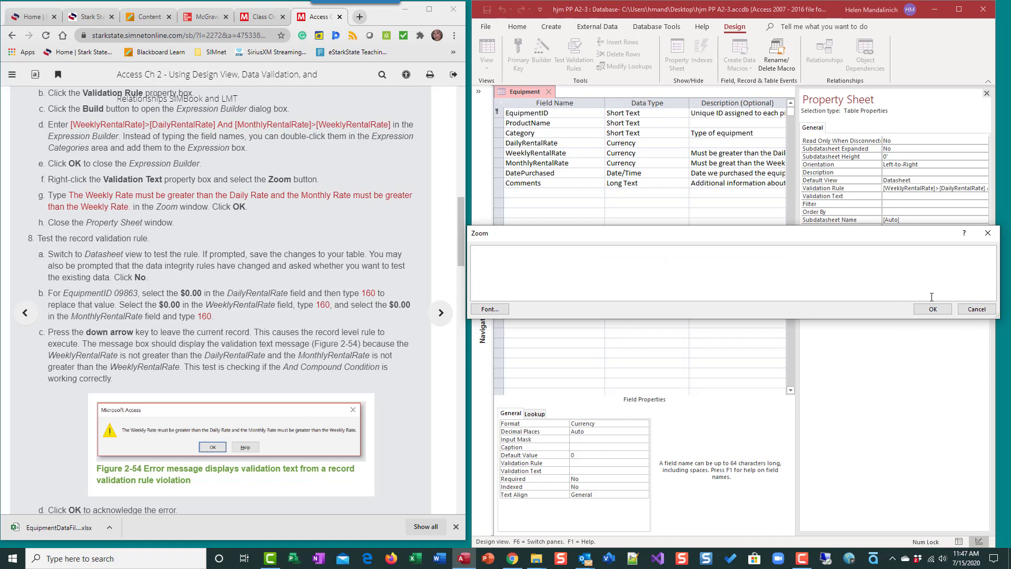
type("The Weekly Rate must be greate")
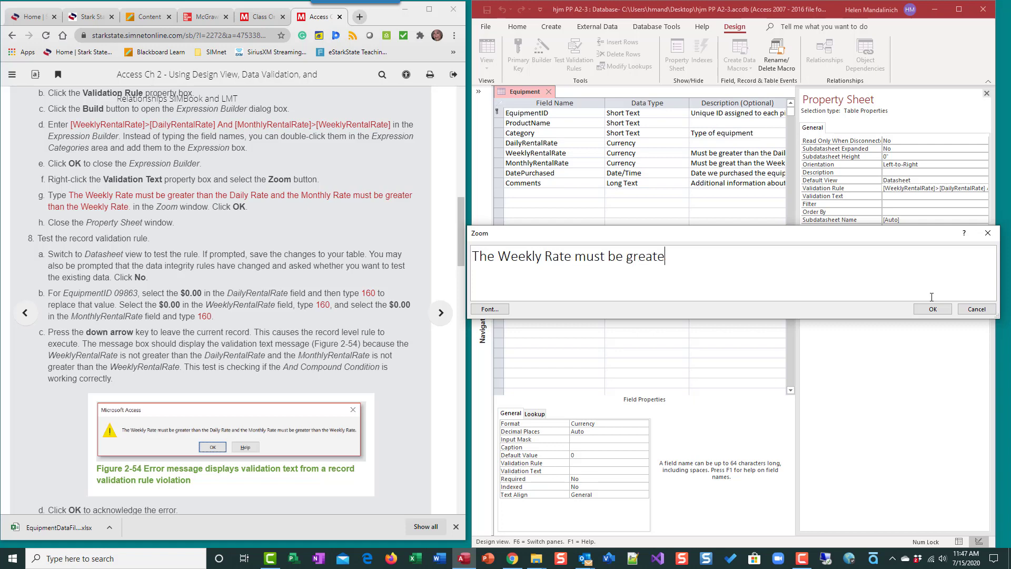
type("r than the Daily Rate and ")
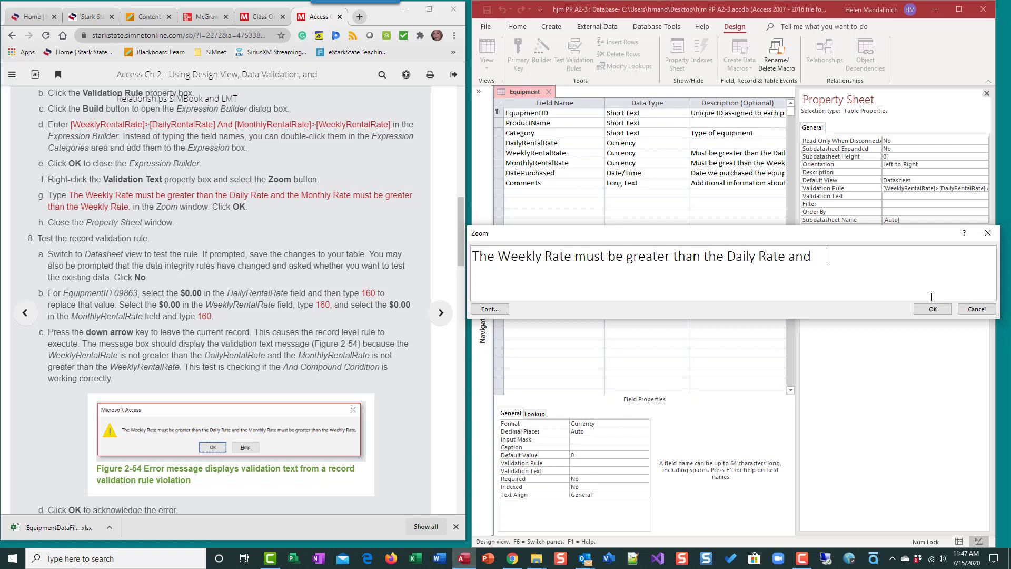
type("Monthly Rate m")
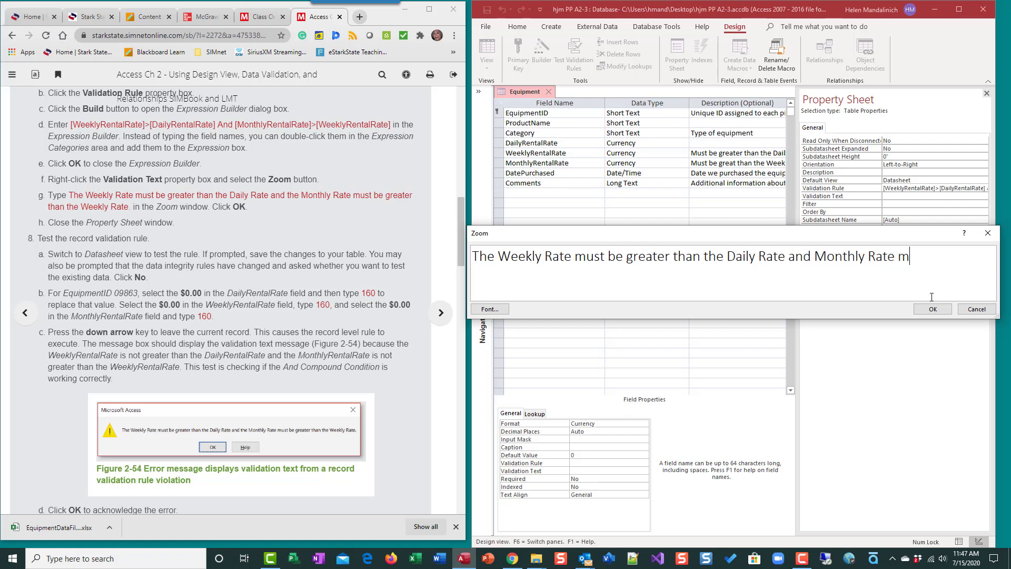
type("ust be greater than the Weekly Rate.")
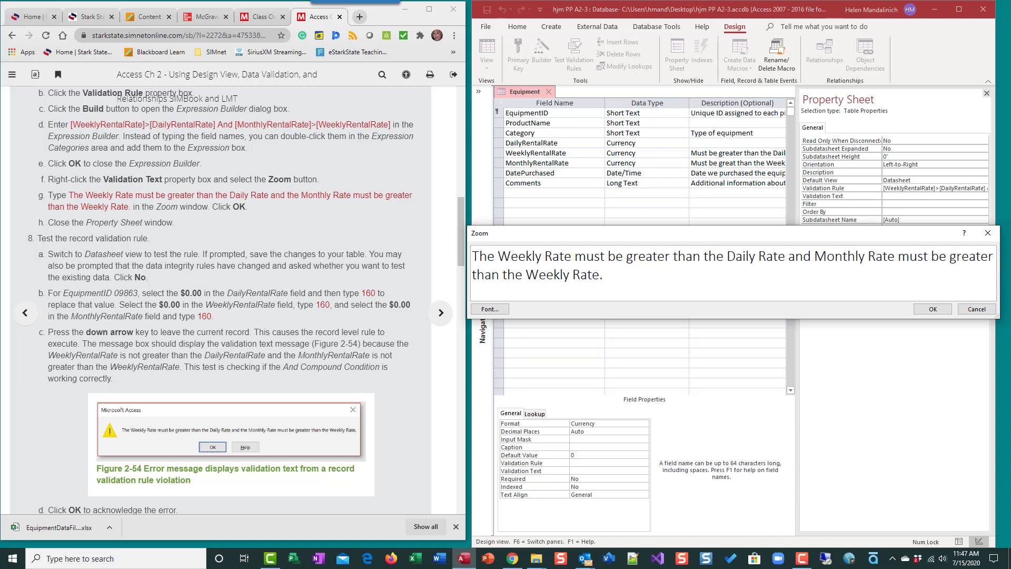
left_click(921, 311)
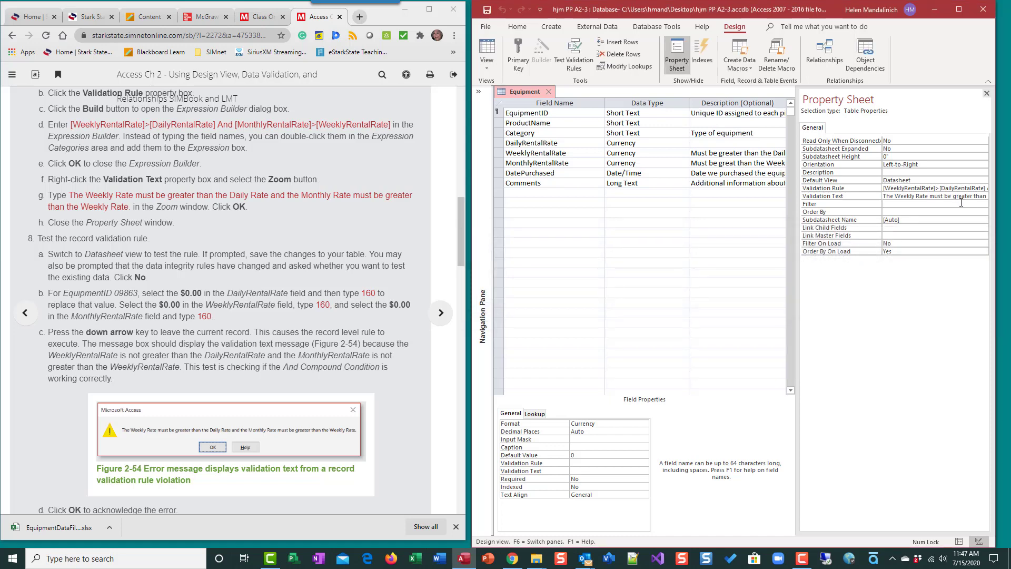
Save the Equipment table design, declining to test the existing data against the new rules.
right_click(902, 197)
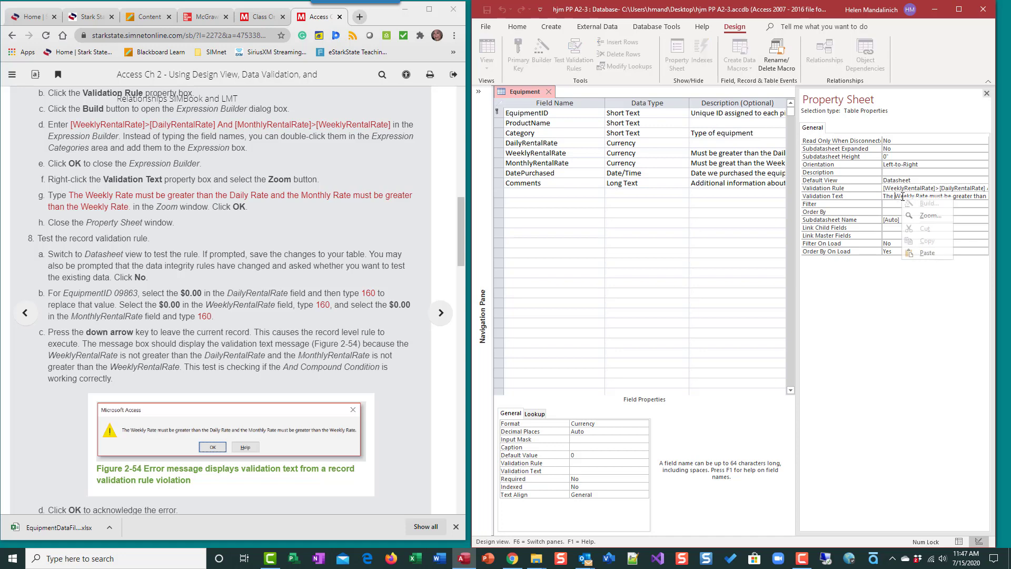
left_click(321, 220)
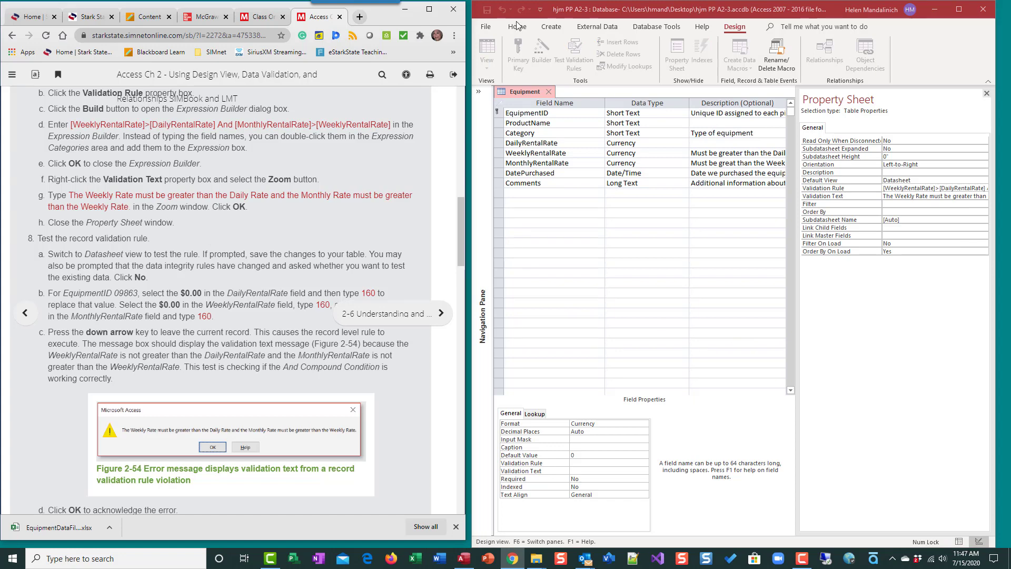
left_click(581, 162)
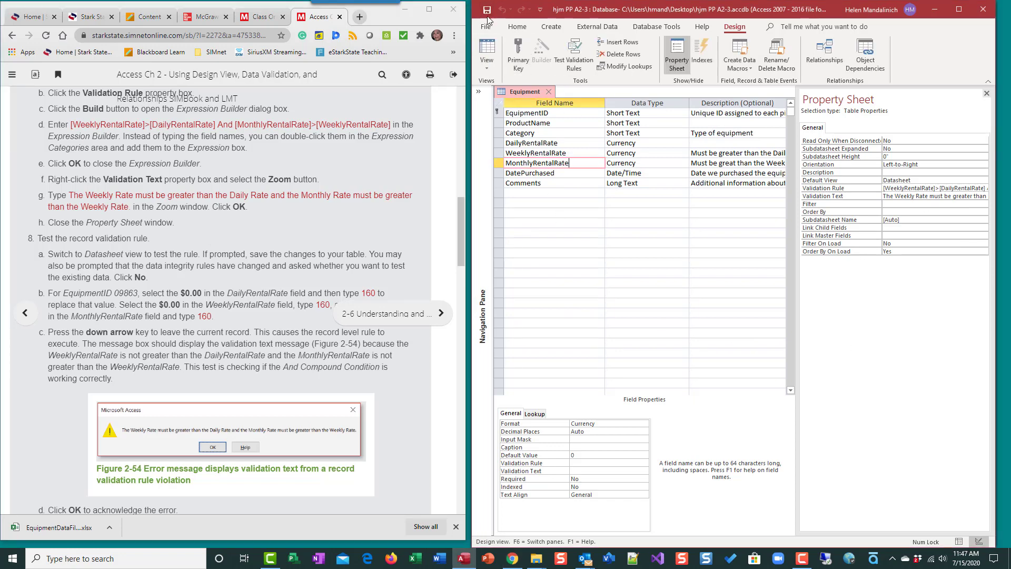
left_click(487, 11)
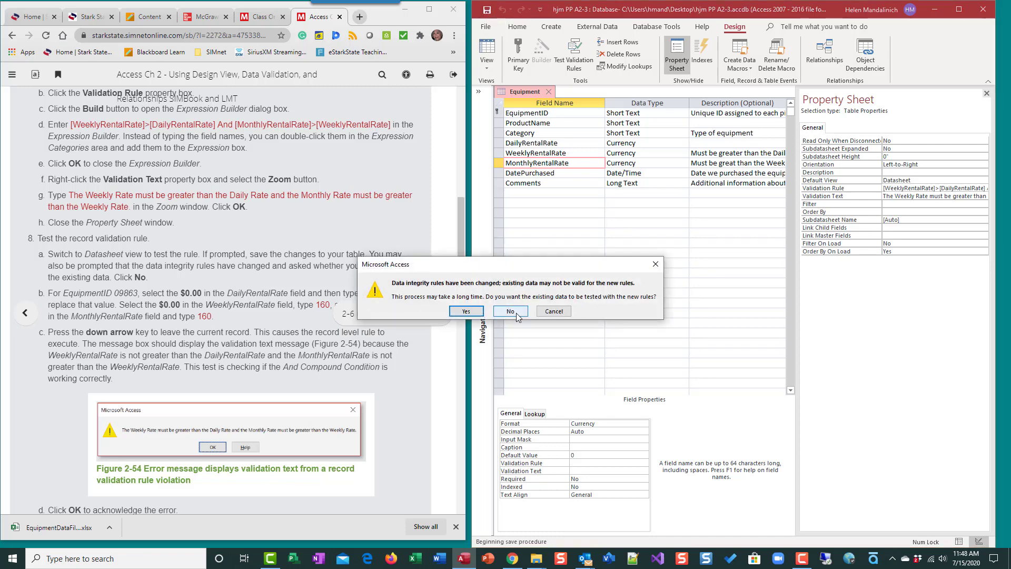
left_click(516, 313)
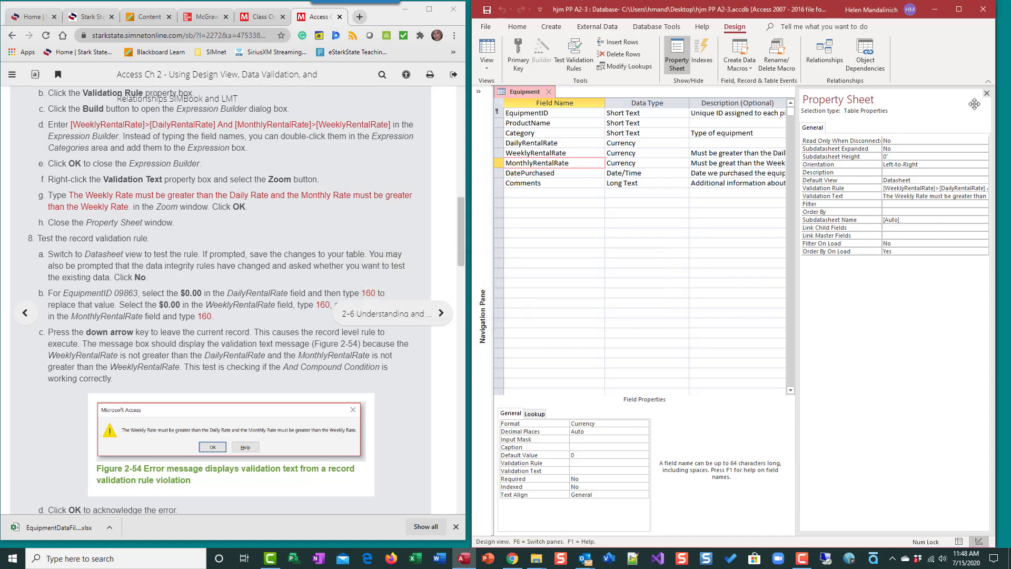
Close the Property Sheet and switch the Equipment table to Datasheet view.
left_click(988, 94)
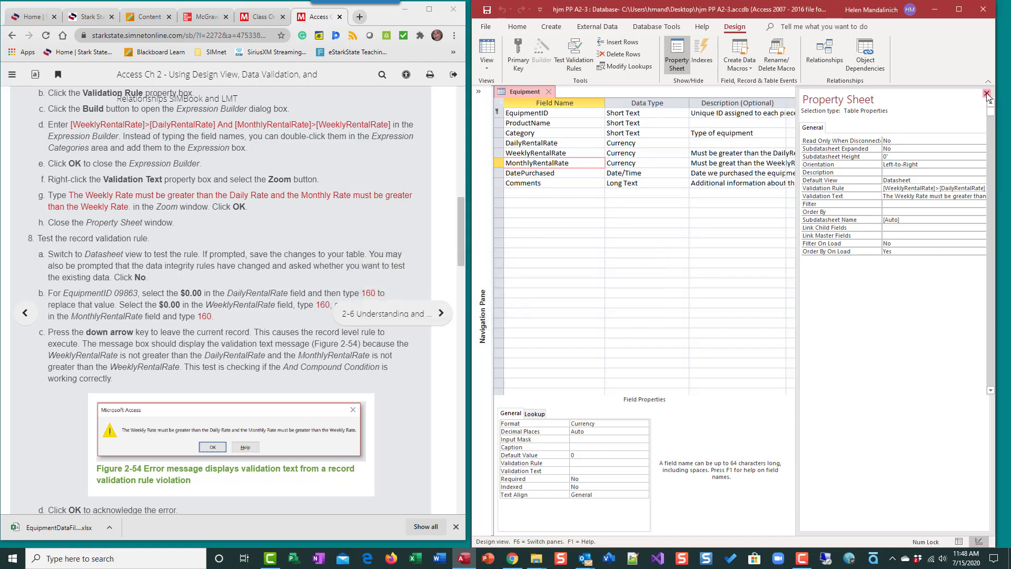
left_click(488, 47)
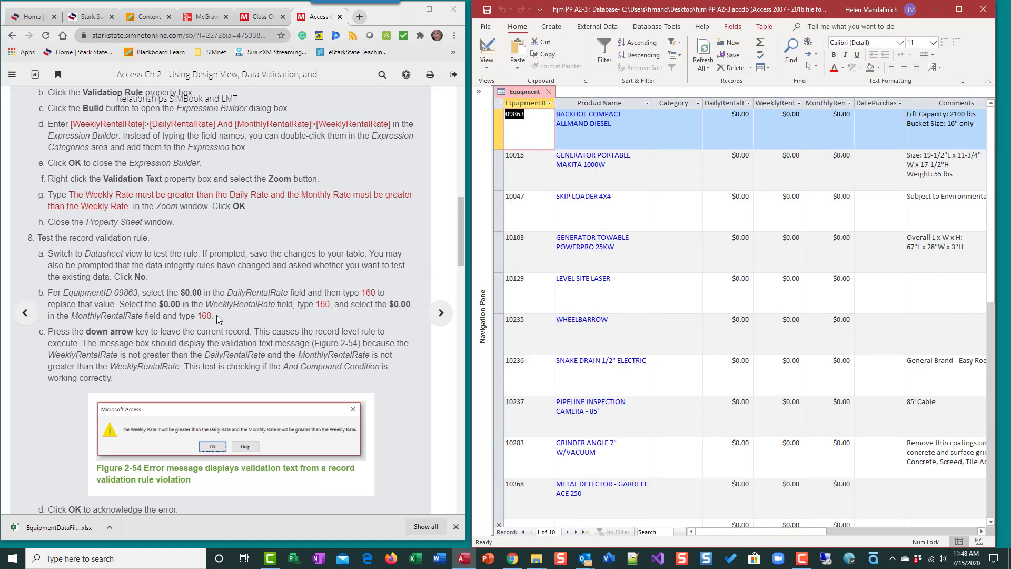
Enter 160 as the daily, weekly and monthly rental rates for EquipmentID 09863.
scroll(216, 315, "down", 1)
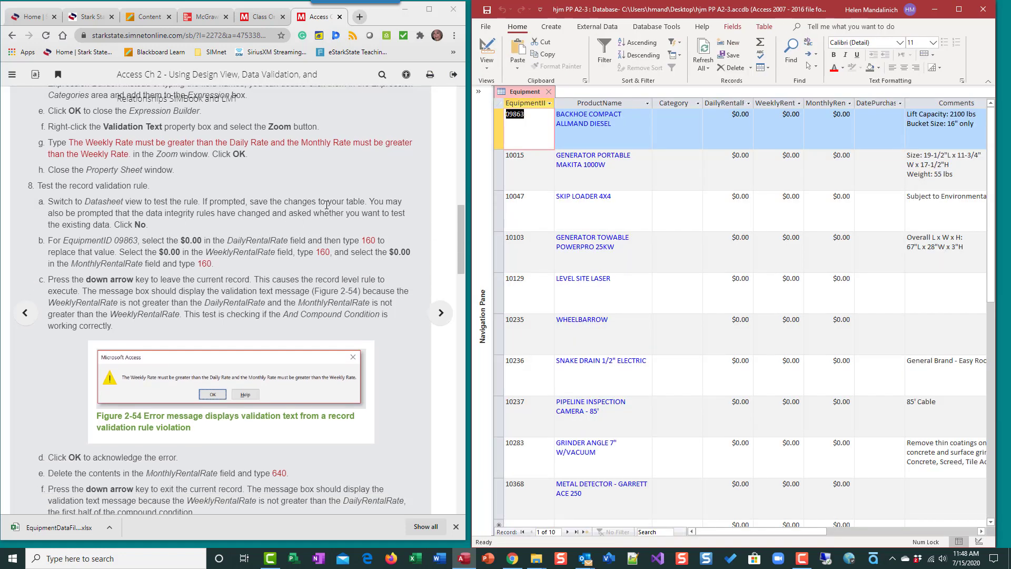
left_click(734, 118)
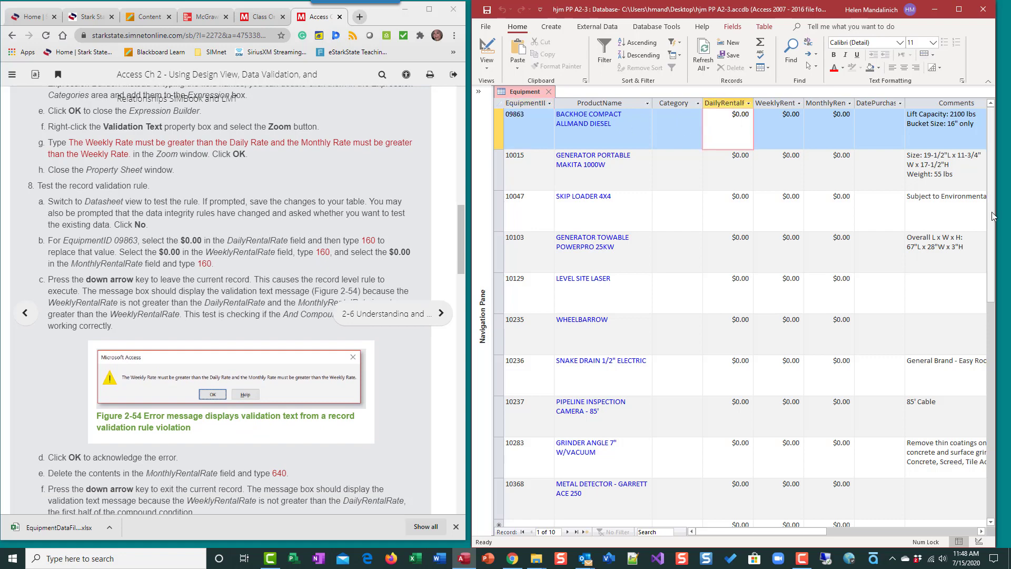
left_click(672, 118)
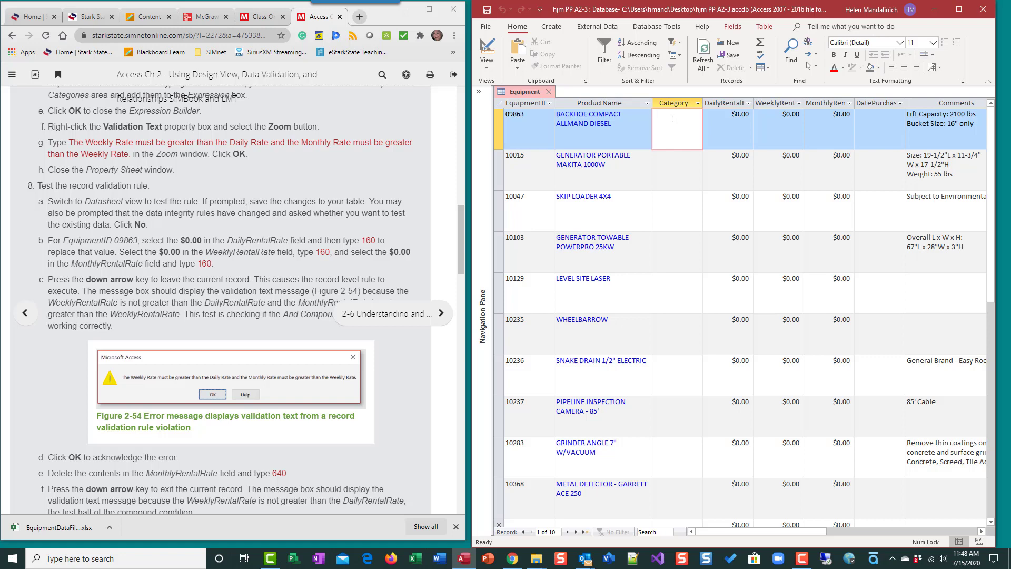
key("Tab")
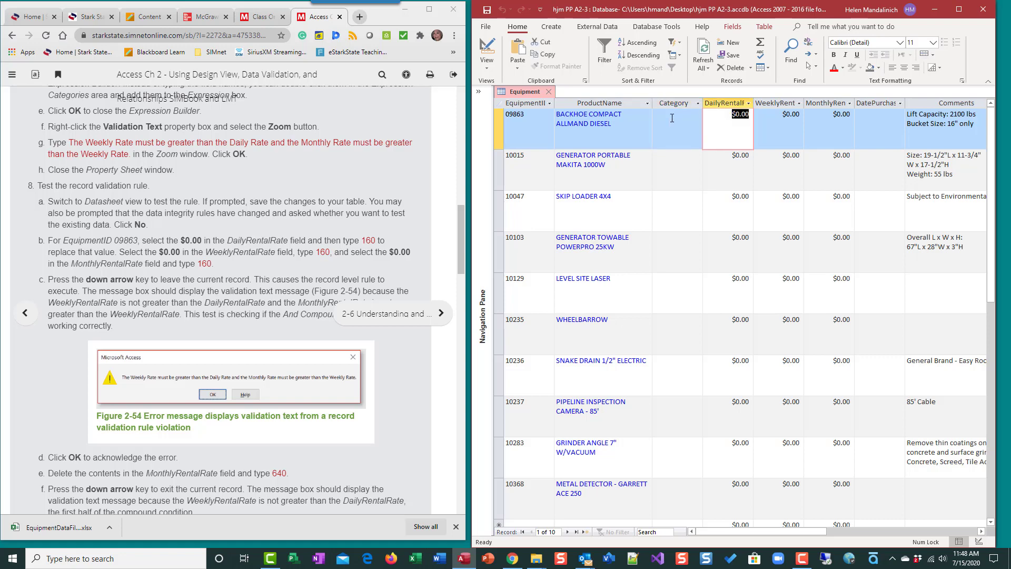
type("160")
key("Tab")
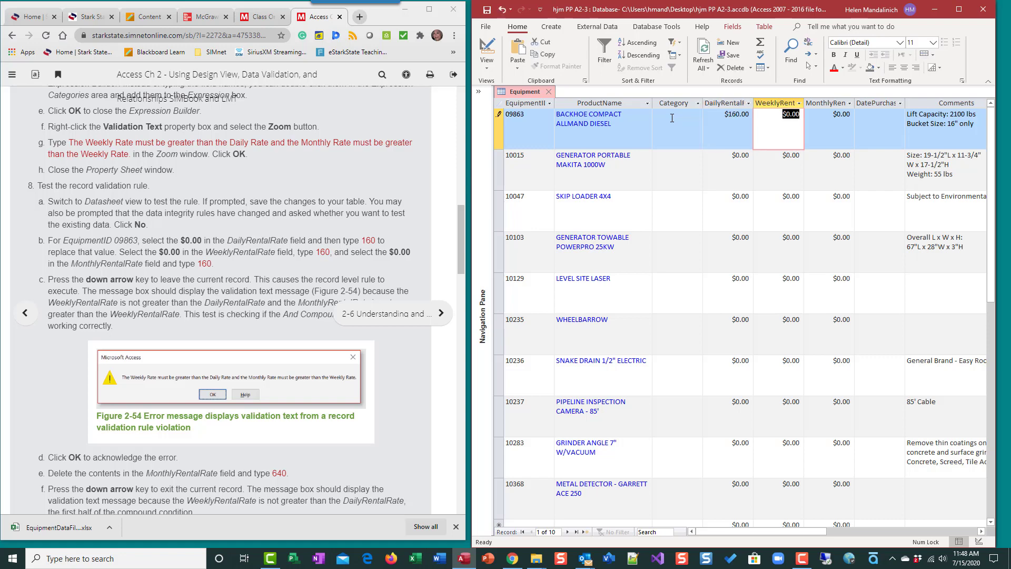
type("160")
key("Tab")
type("160")
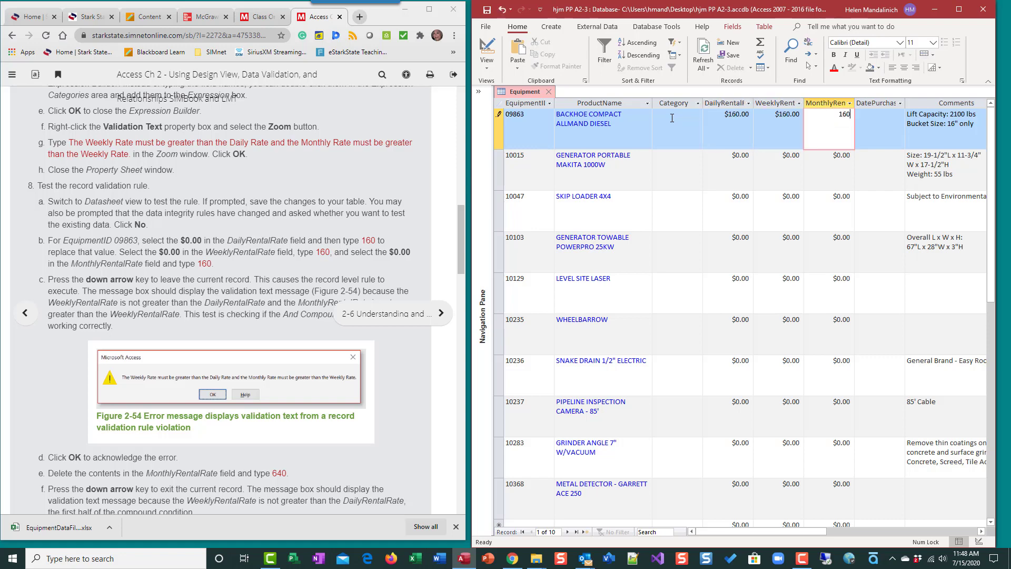
Test the record validation rule by trying to leave record 09863 with three equal rates, and acknowledge the validation message.
key("Tab")
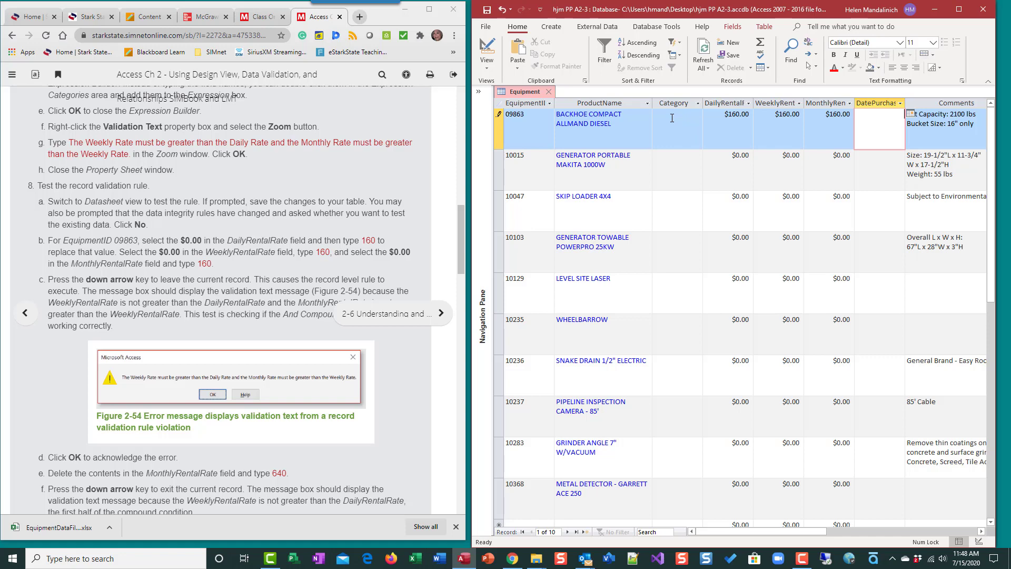
key("Tab")
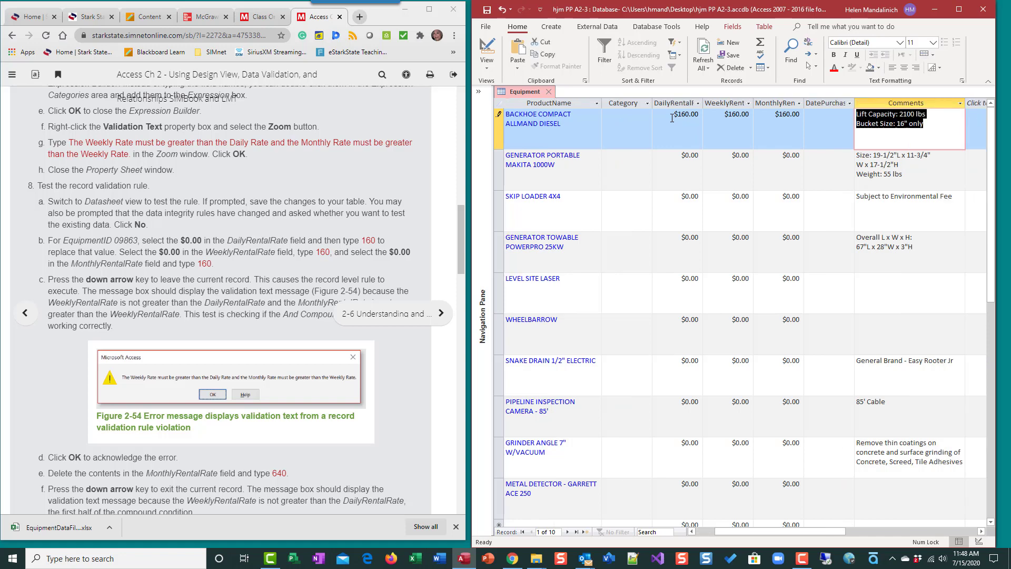
key("Down")
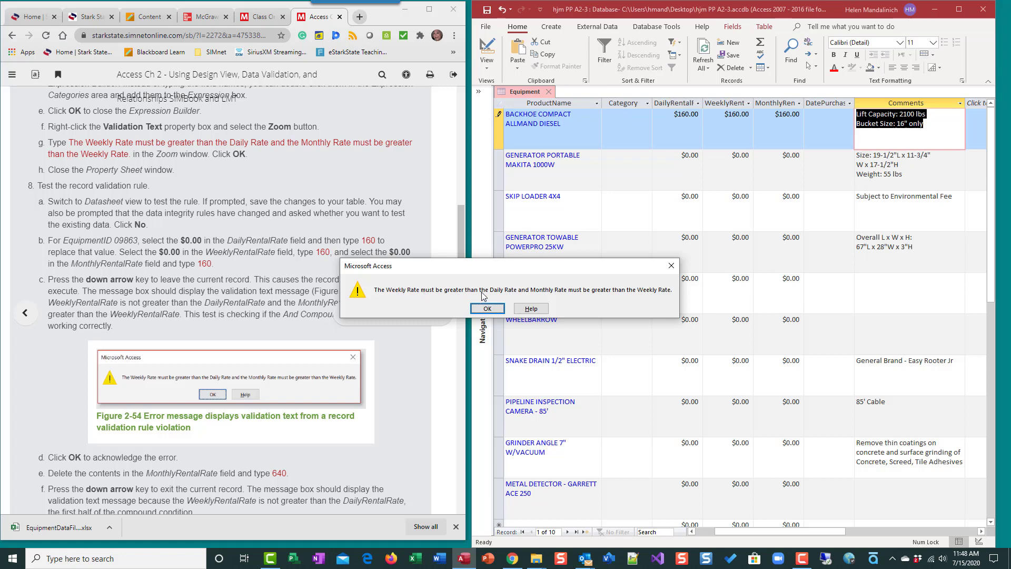
left_click(490, 311)
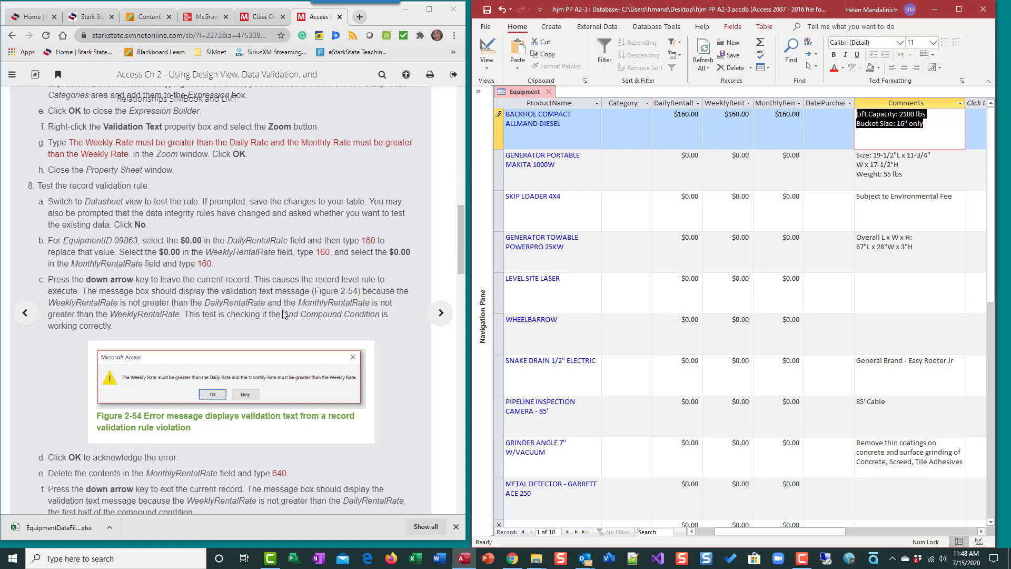
Change both the WeeklyRentalRate and the MonthlyRentalRate of EquipmentID 09863 to 640.
scroll(285, 311, "down", 2)
left_click(635, 136)
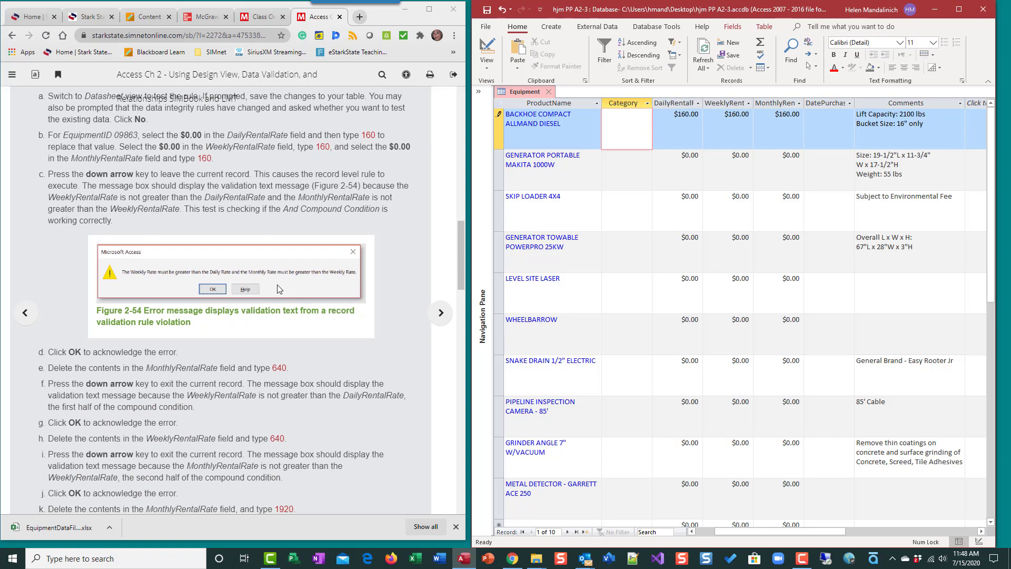
scroll(214, 270, "down", 2)
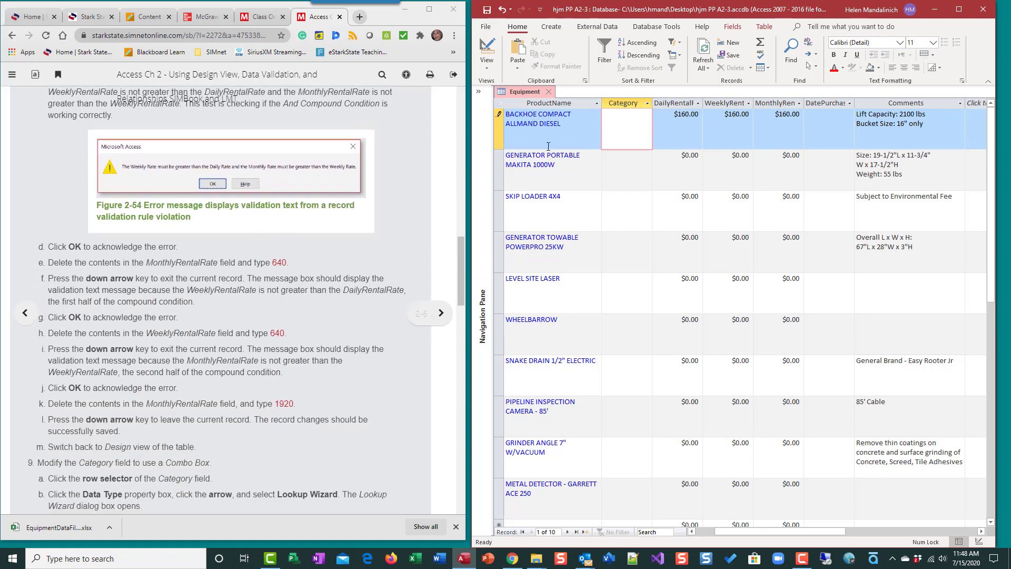
key("Tab")
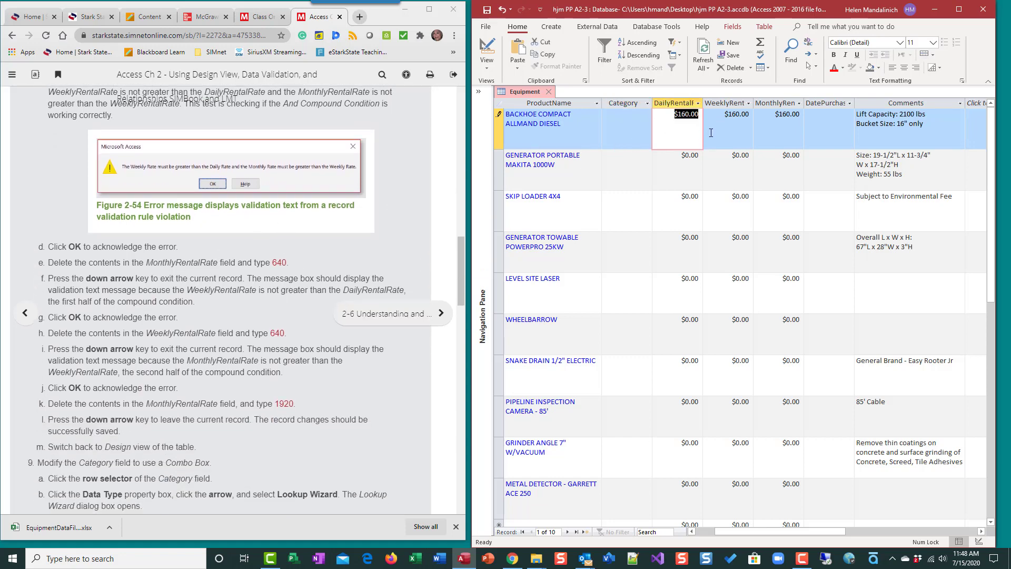
key("Tab")
type("+50")
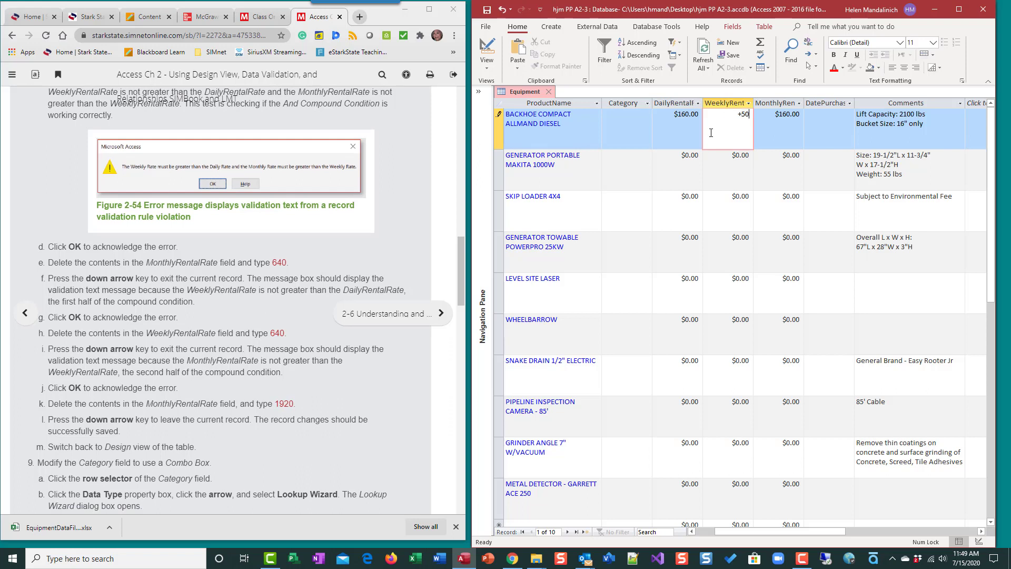
key("BackSpace")
key("BackSpace")
key("BackSpace")
type("640")
key("Tab")
type("640")
key("Tab")
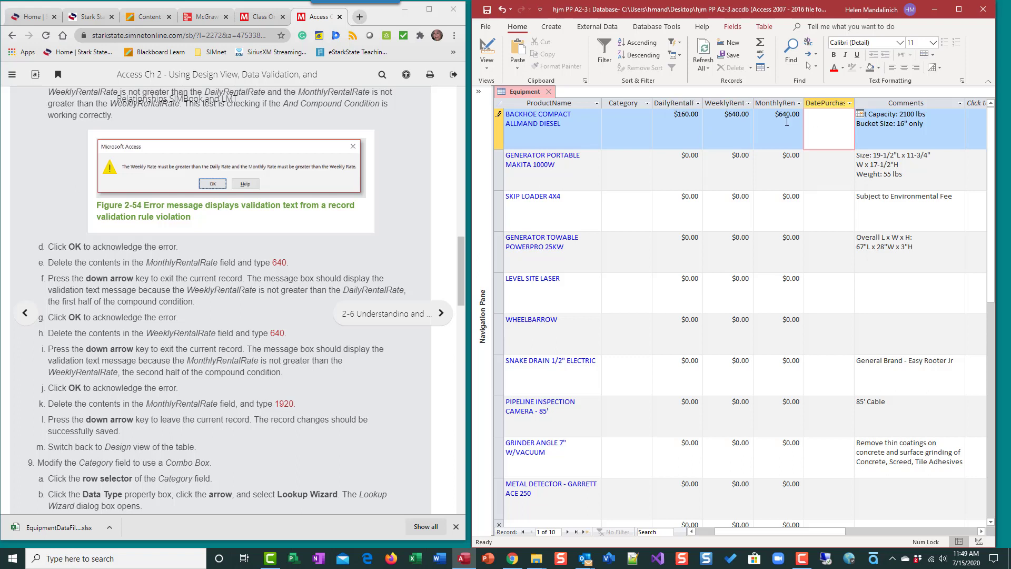
Try to leave record 09863 with equal weekly and monthly rates to test the rule's second condition, and dismiss the alert.
key("Tab")
key("Down")
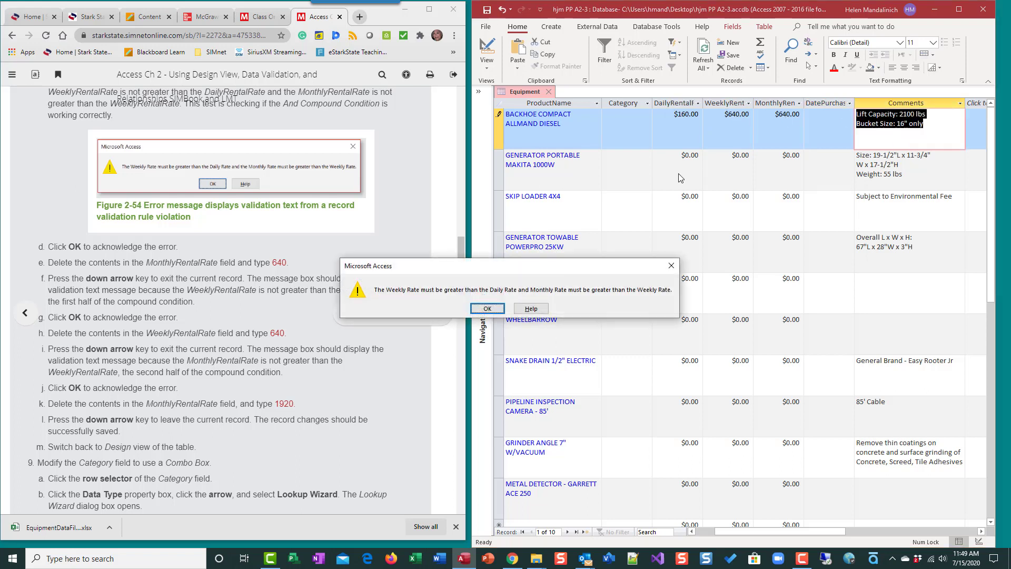
left_click(475, 309)
Set the MonthlyRentalRate of EquipmentID 09863 to 1920 and move on to the next record to save the change.
left_click(767, 118)
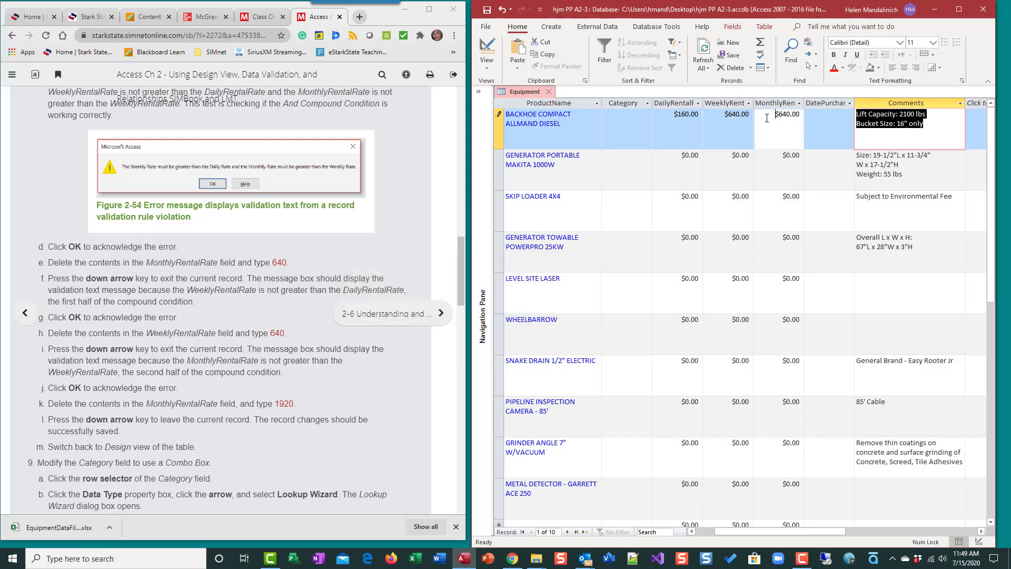
left_click(610, 121)
key("Caps_Lock")
key("Tab")
key("Tab")
key("Tab")
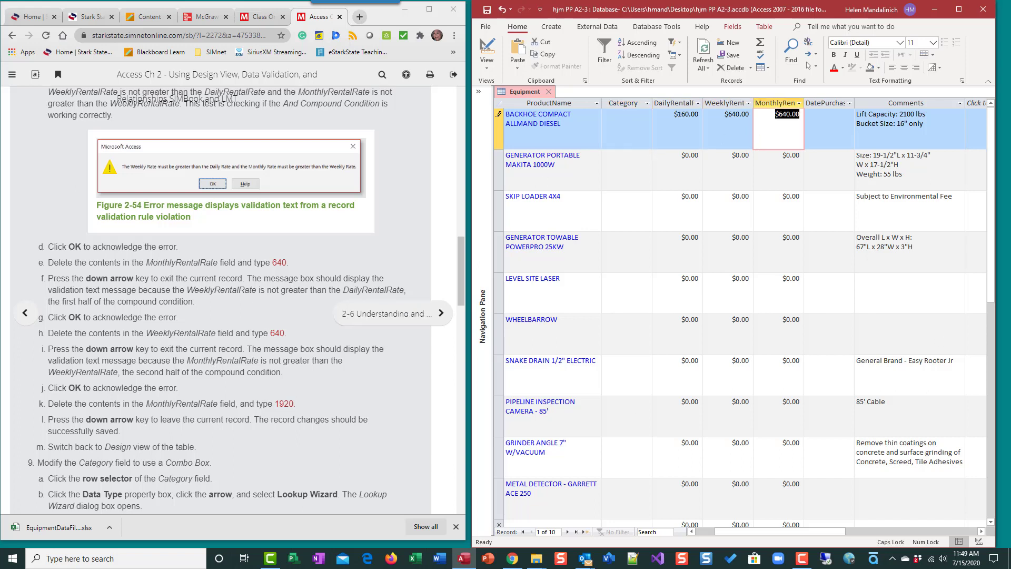
type("1920")
key("Tab")
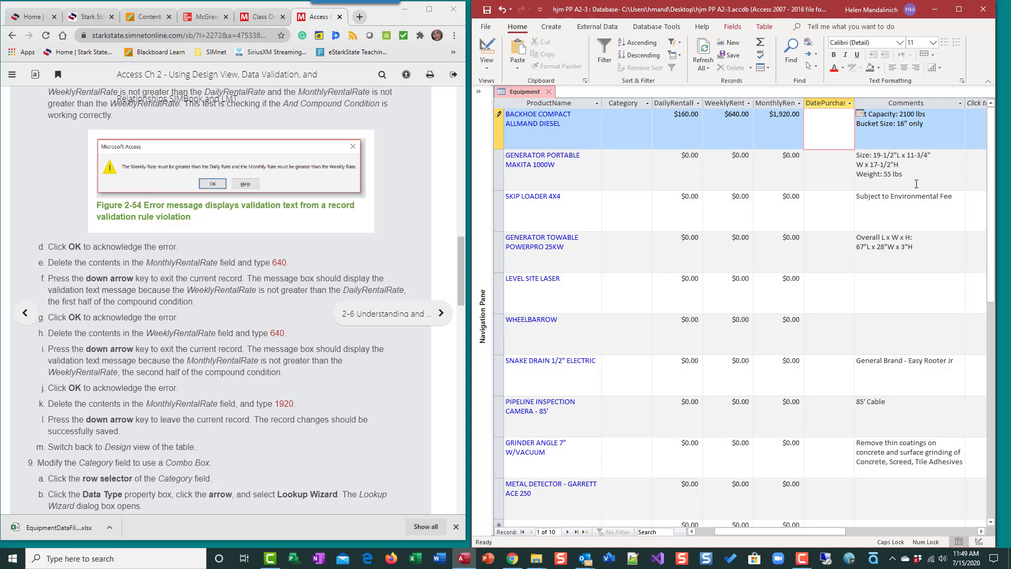
key("Tab")
key("Tab")
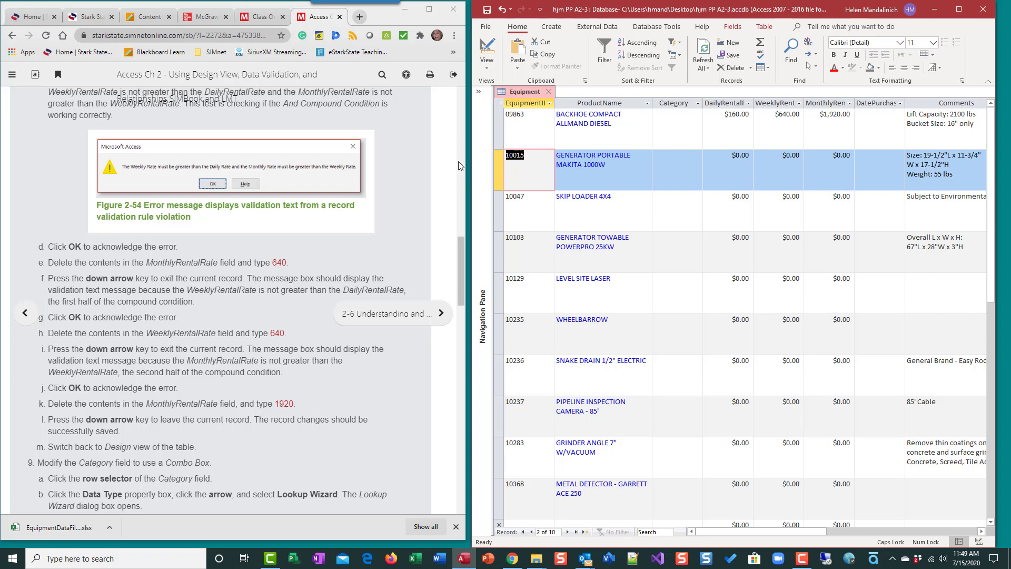
Review the remaining exercise instructions on the Category combo box, the DatePurchased input mask, the Required properties and the Table 2-15 data.
scroll(266, 241, "down", 3)
scroll(267, 246, "down", 1)
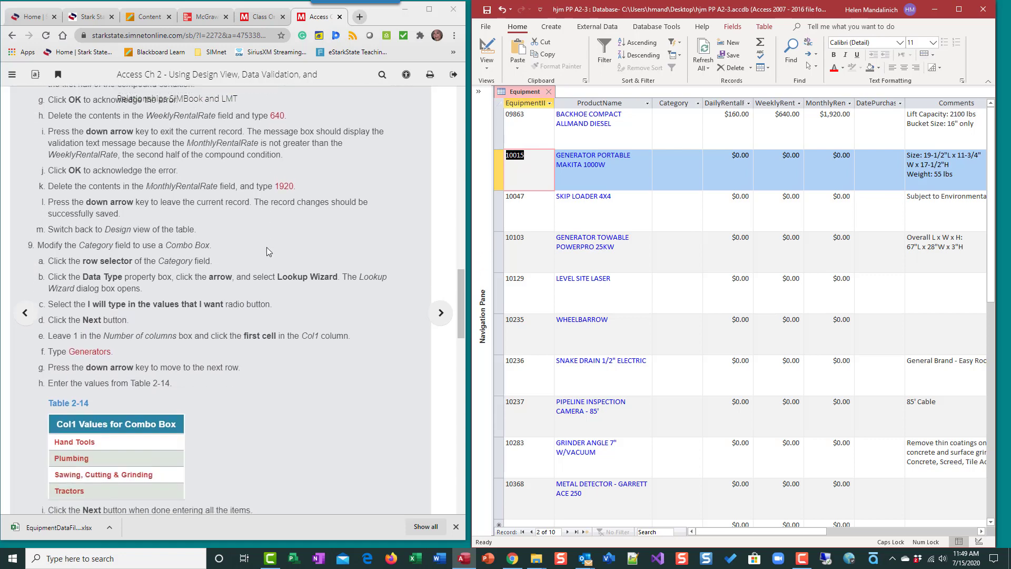
scroll(266, 247, "down", 3)
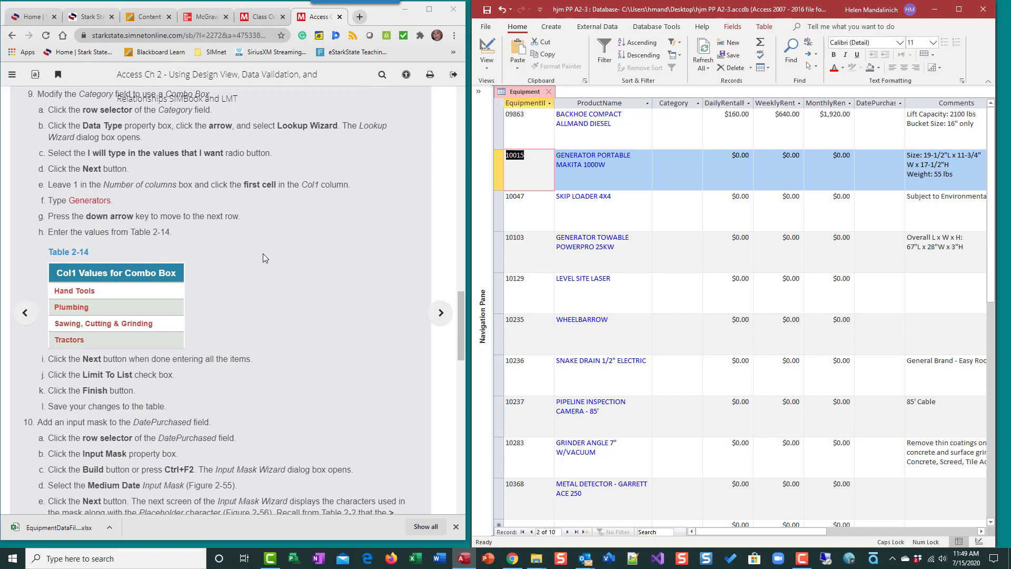
scroll(264, 254, "down", 12)
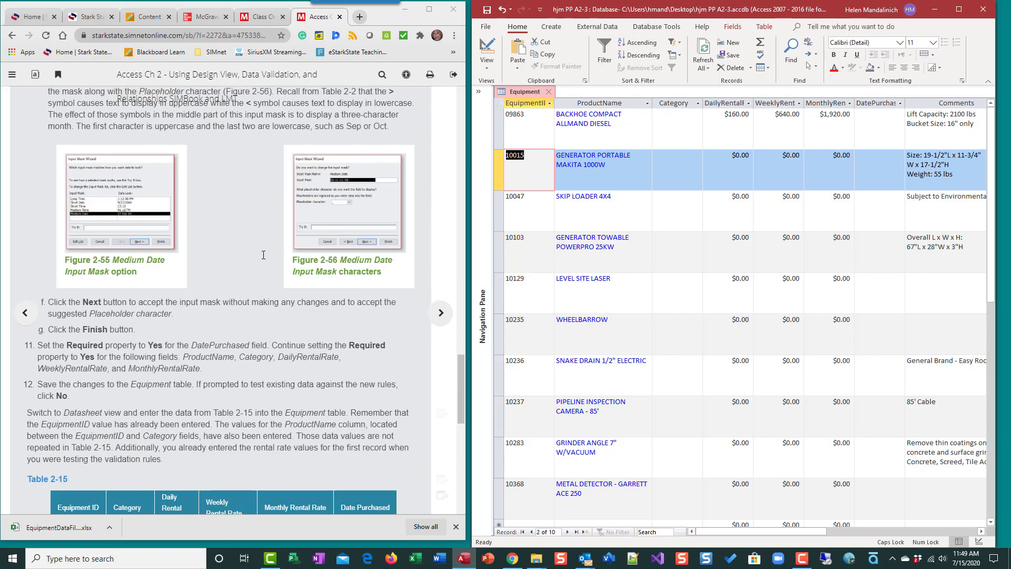
scroll(264, 255, "down", 5)
scroll(264, 254, "up", 6)
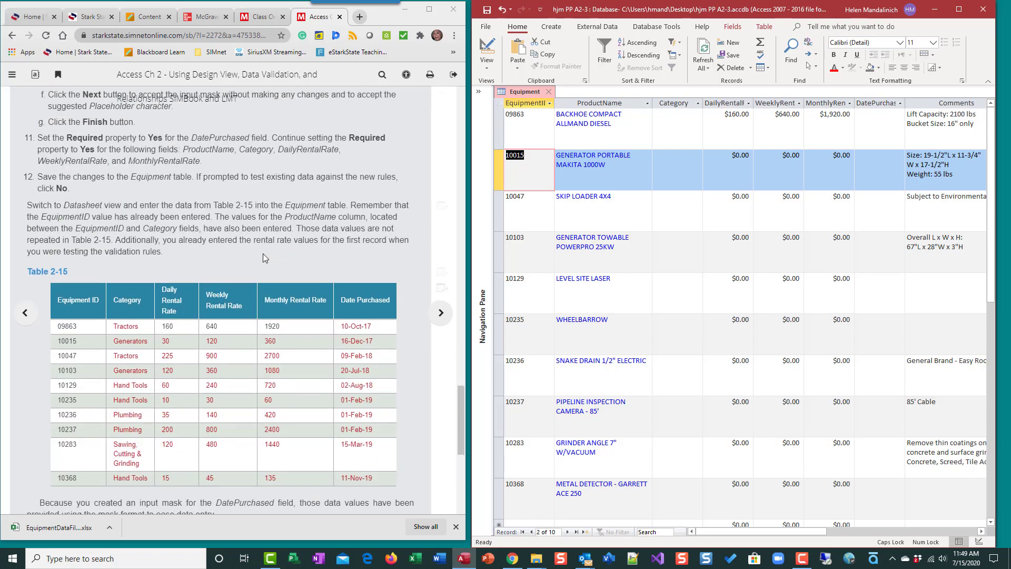
scroll(264, 254, "down", 10)
scroll(263, 253, "up", 15)
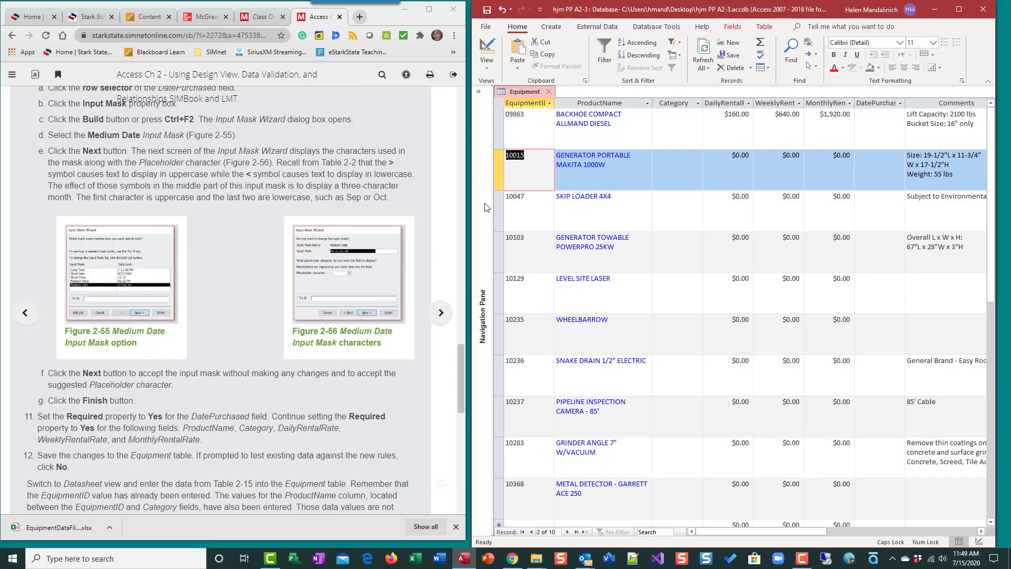